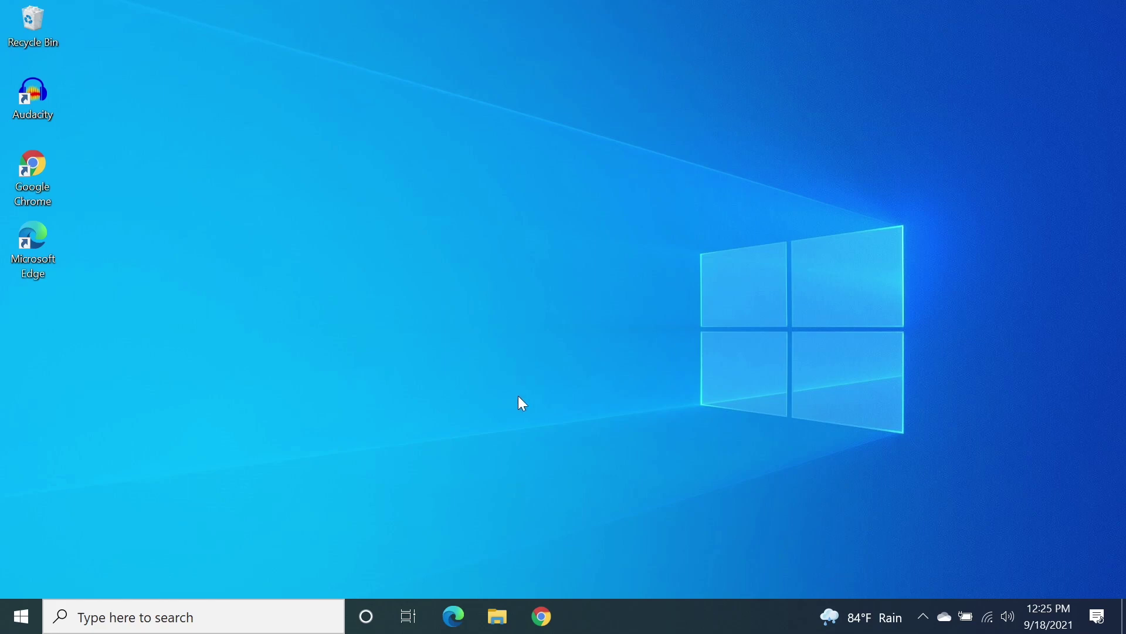
Search Google in Chrome for 'download obs'
left_click(542, 617)
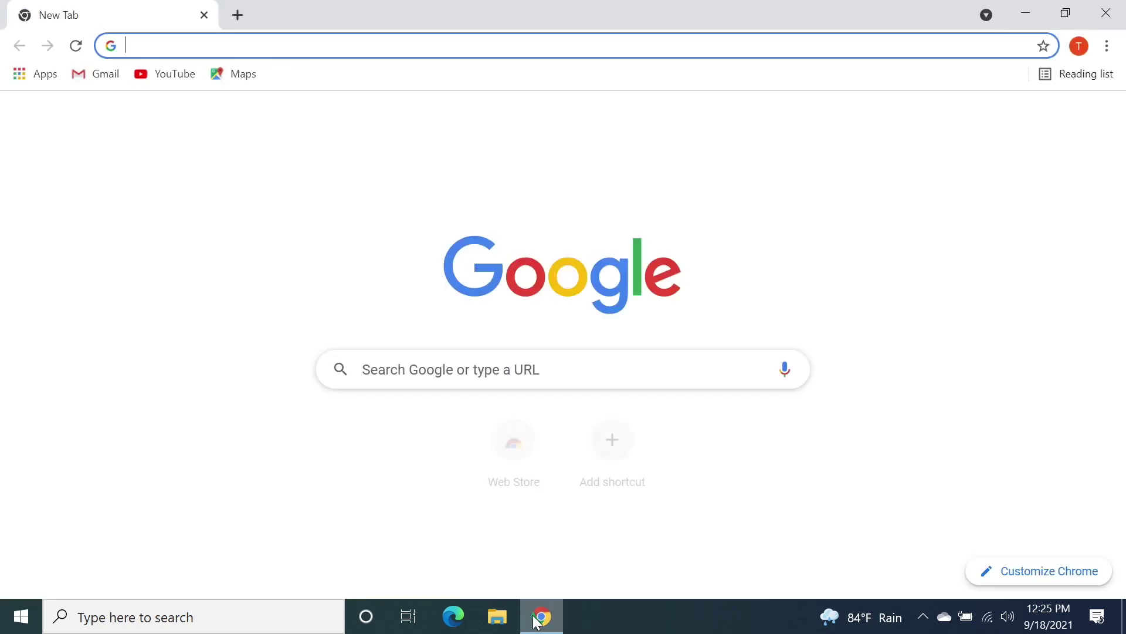
left_click(501, 52)
type("do")
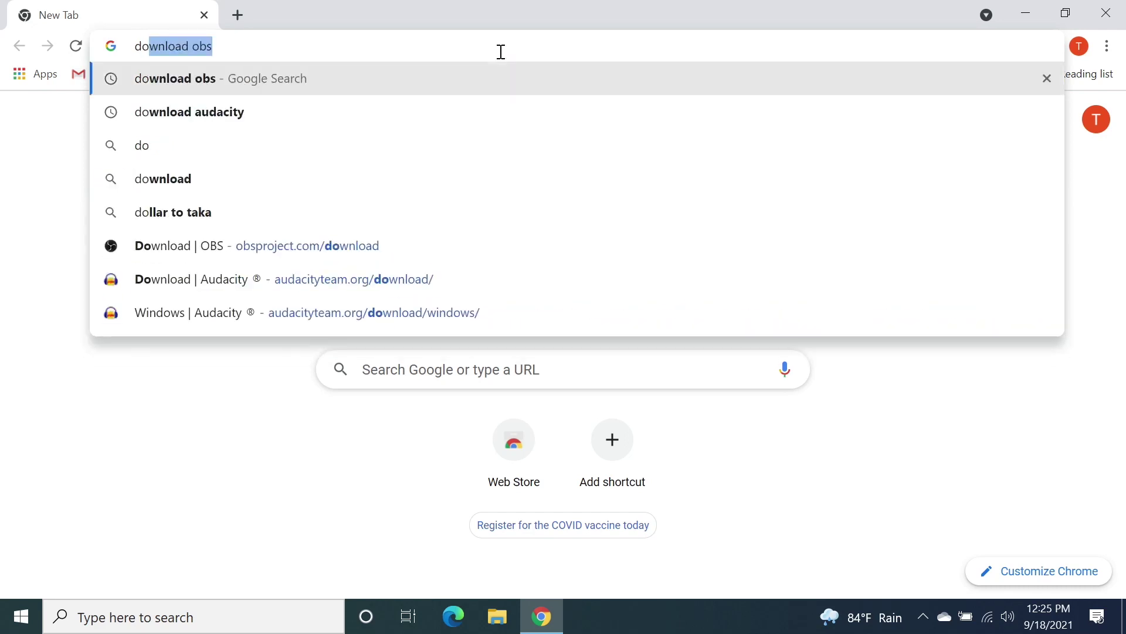
type("wnload obs")
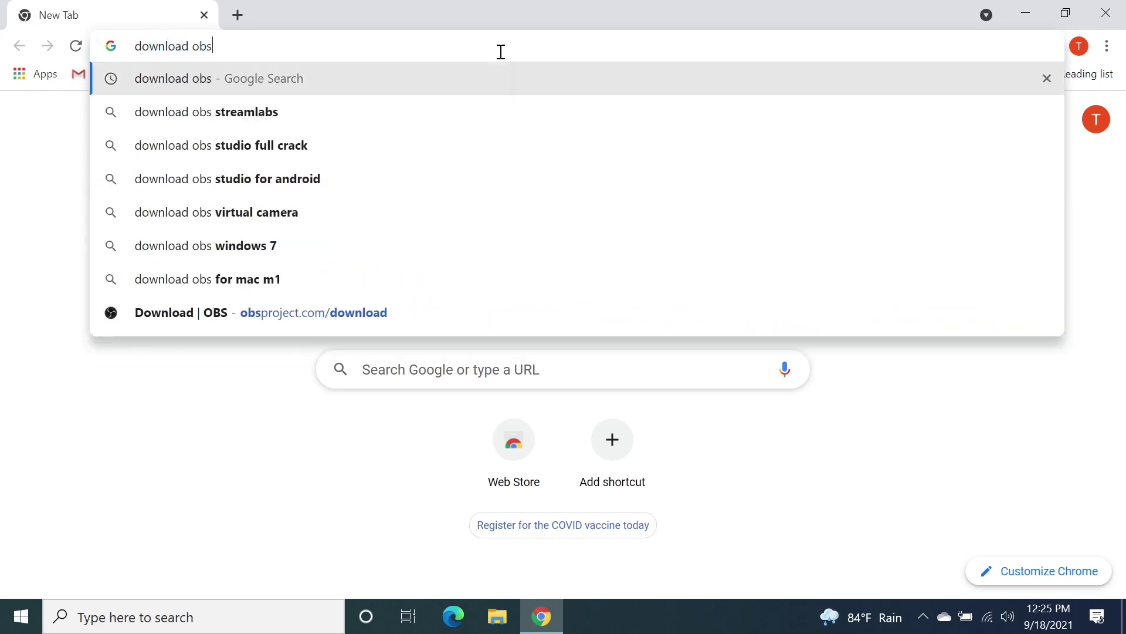
key("Return")
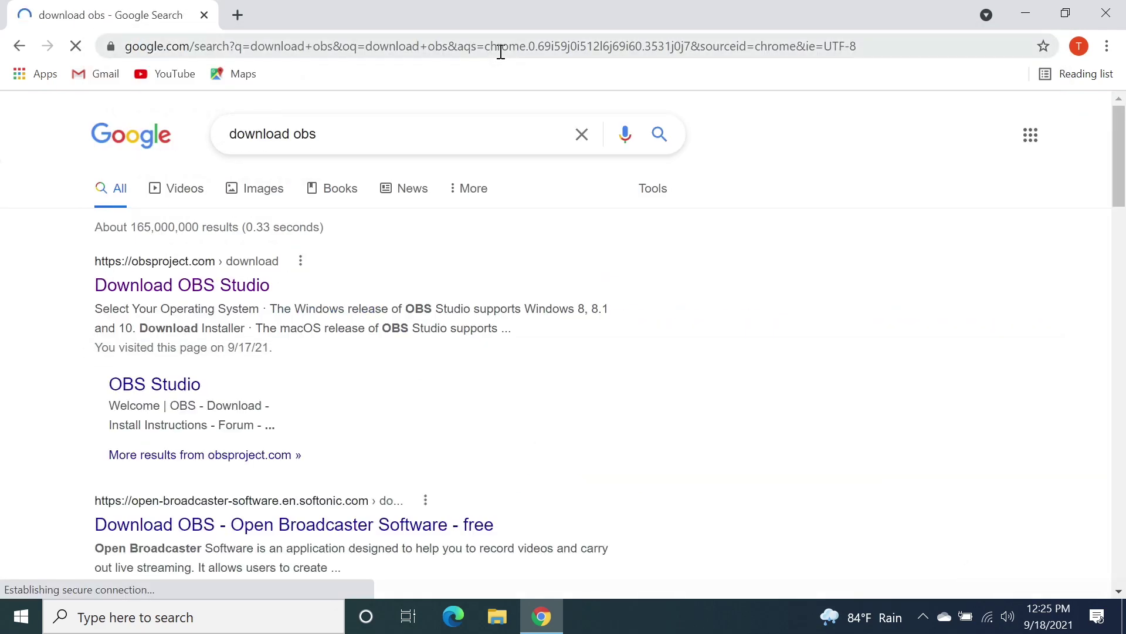
Go to the obsproject.com download page and download the OBS Studio 27.0.1 Windows installer
left_click(192, 285)
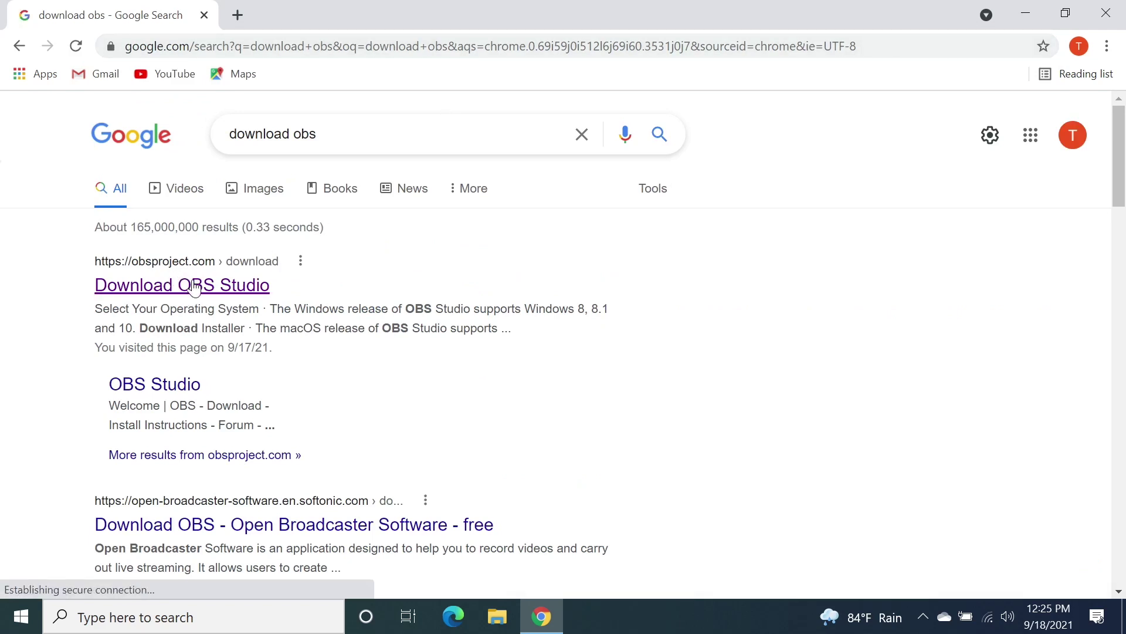
left_click(195, 289)
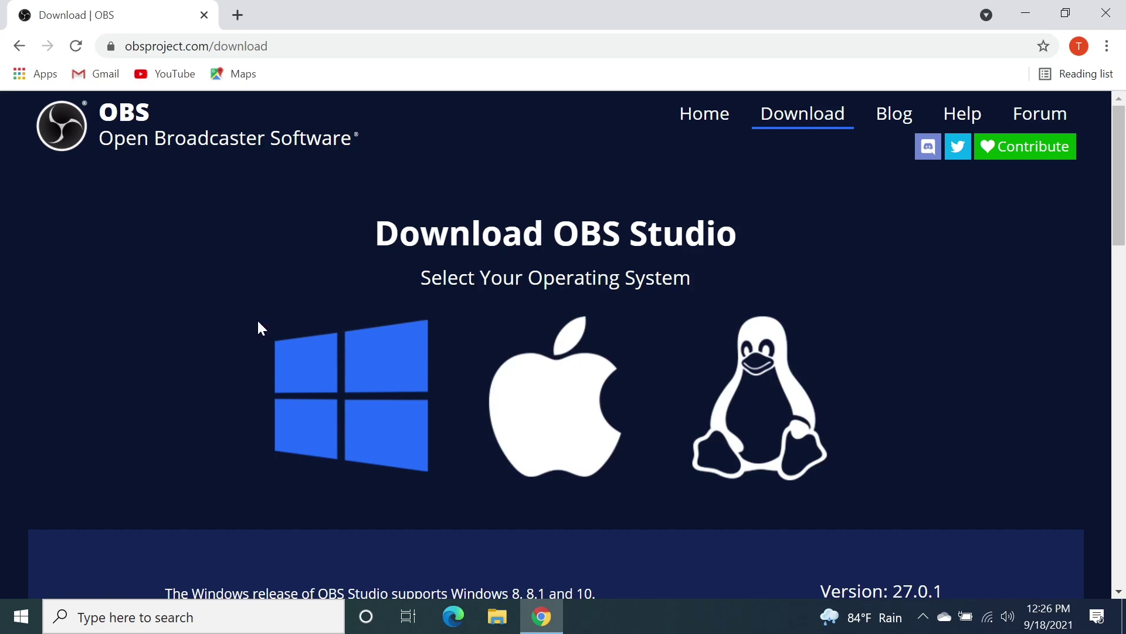
scroll(231, 320, "down", 4)
scroll(247, 324, "down", 1)
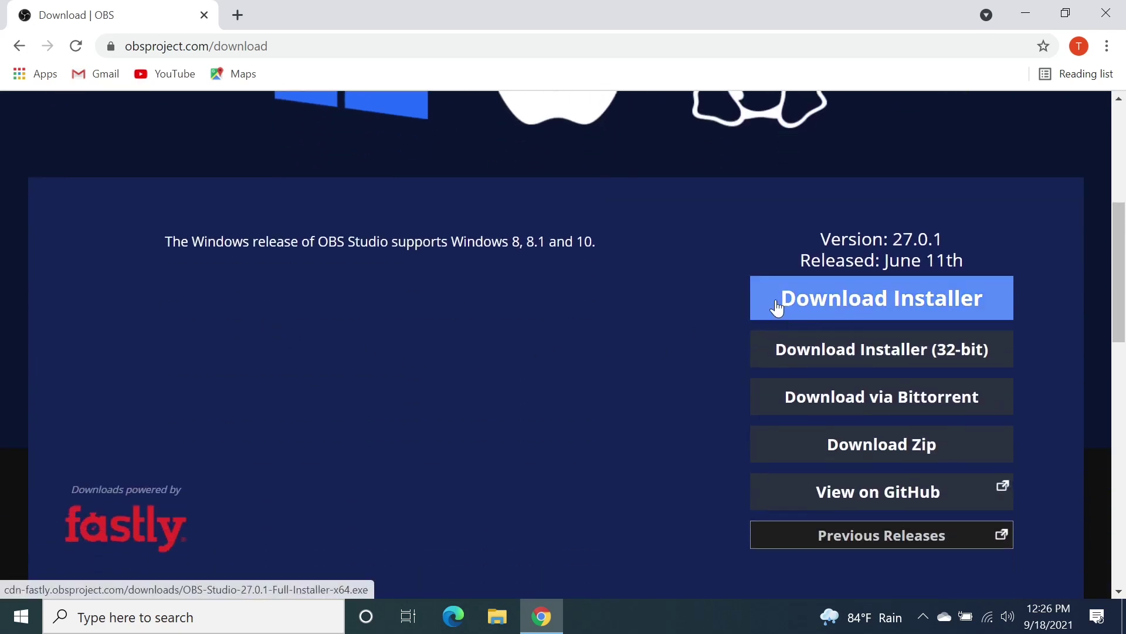
left_click(878, 305)
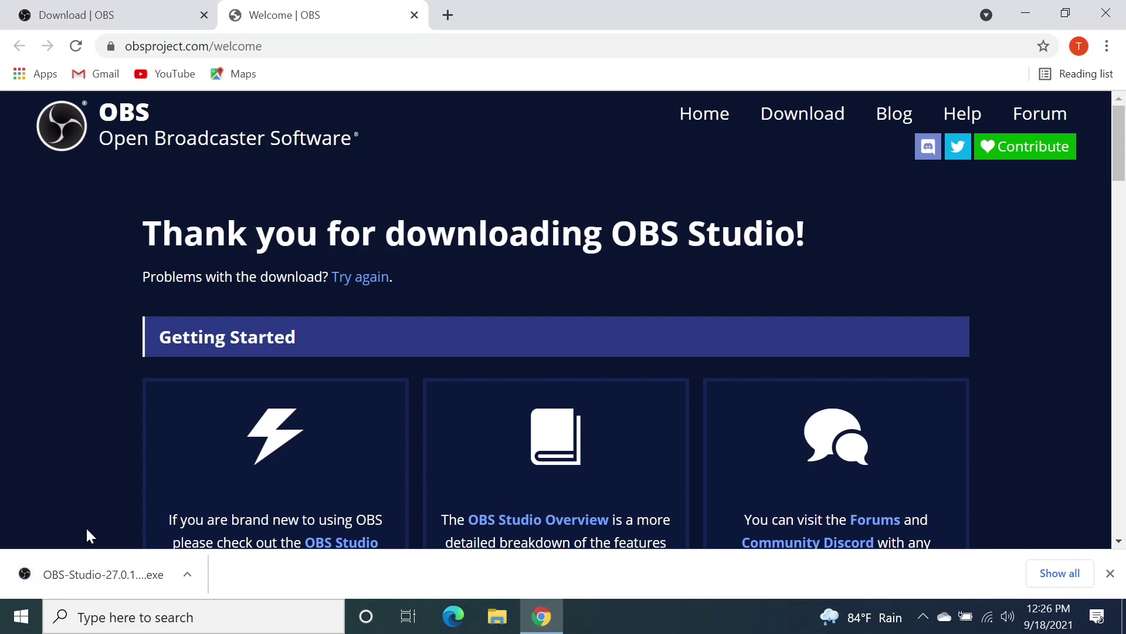
Run the OBS 27.0.1 installer into C:\Program Files\obs-studio and launch OBS when it finishes
left_click(100, 572)
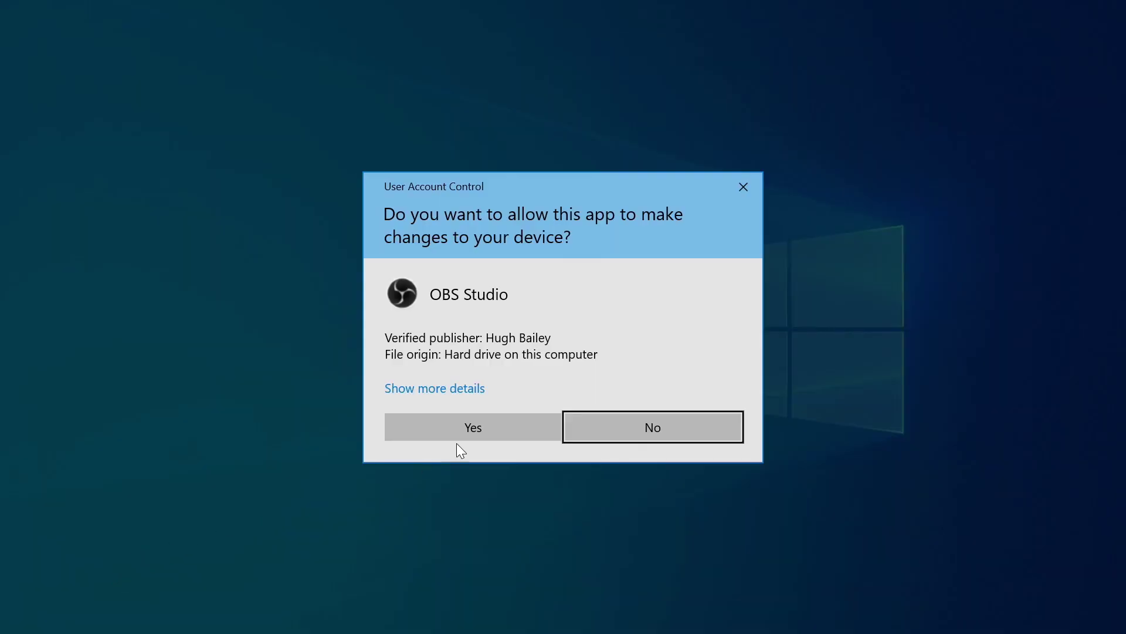
left_click(513, 434)
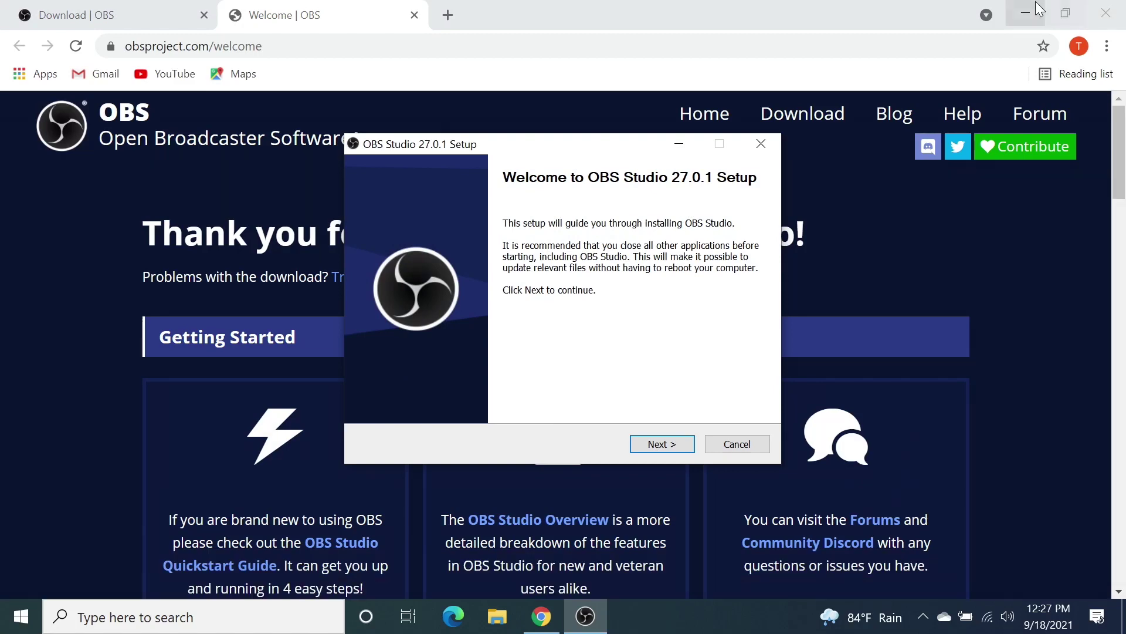
left_click(1026, 13)
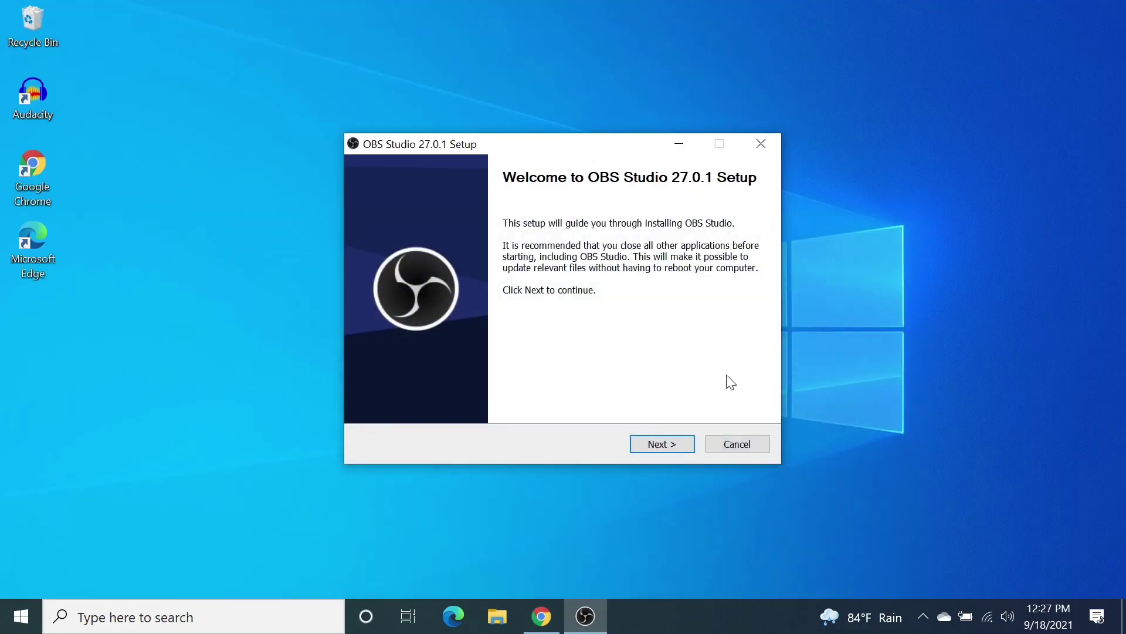
left_click(672, 443)
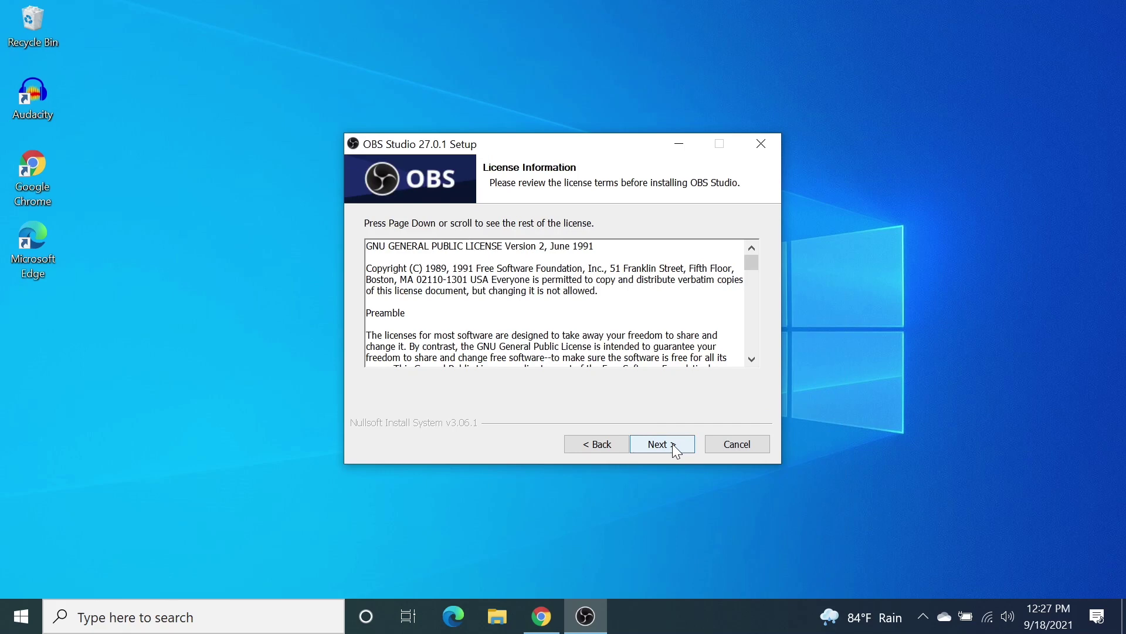
left_click(673, 443)
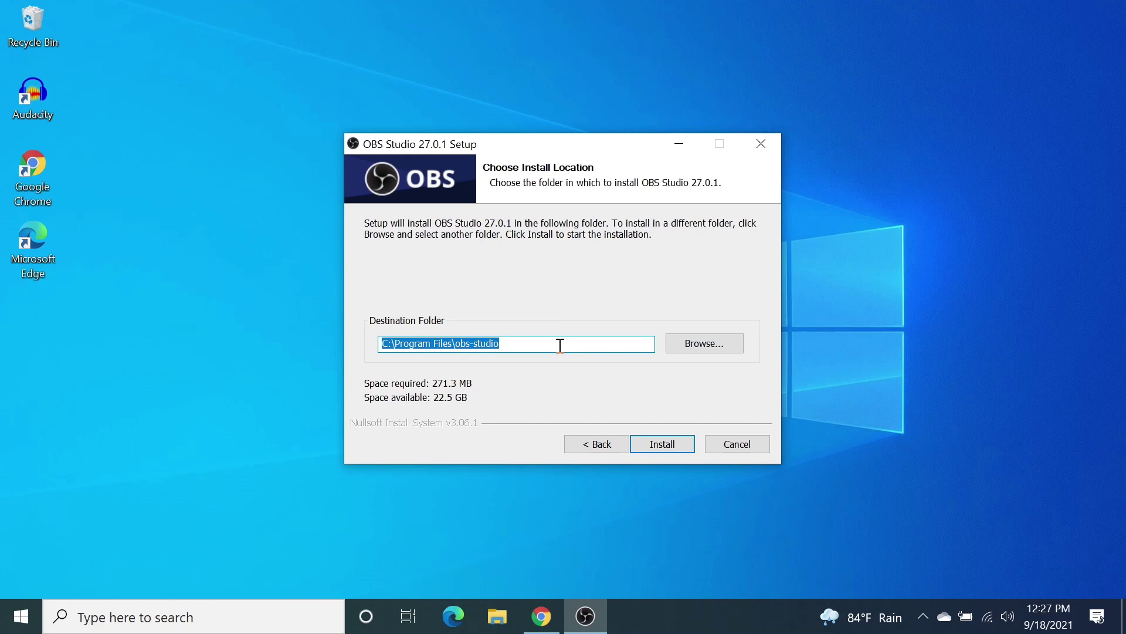
left_click(683, 441)
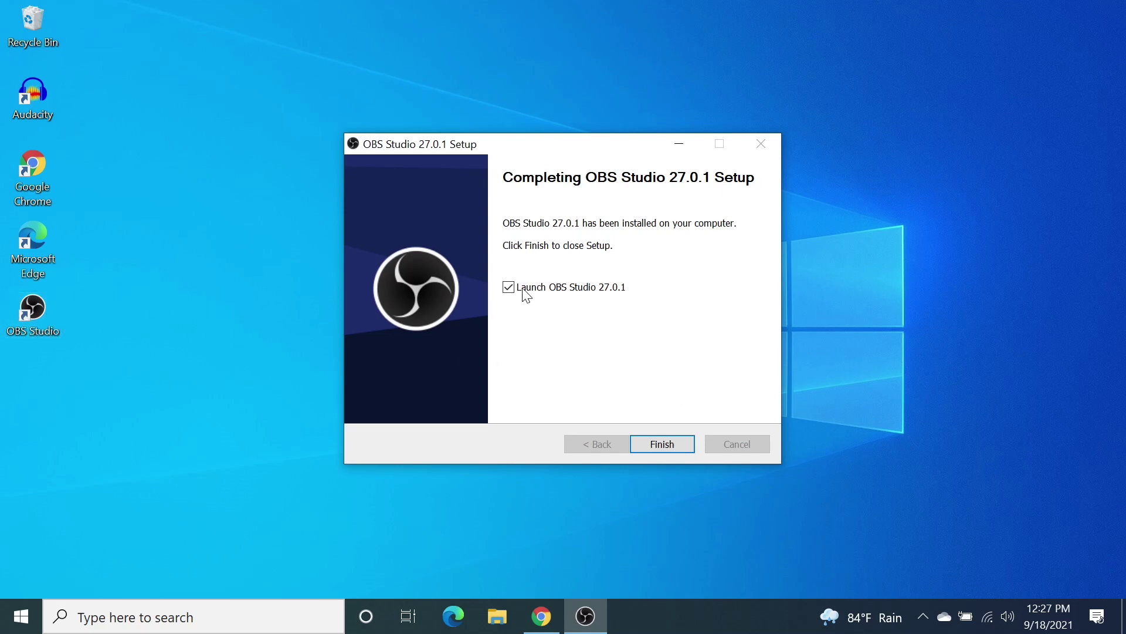
left_click(680, 444)
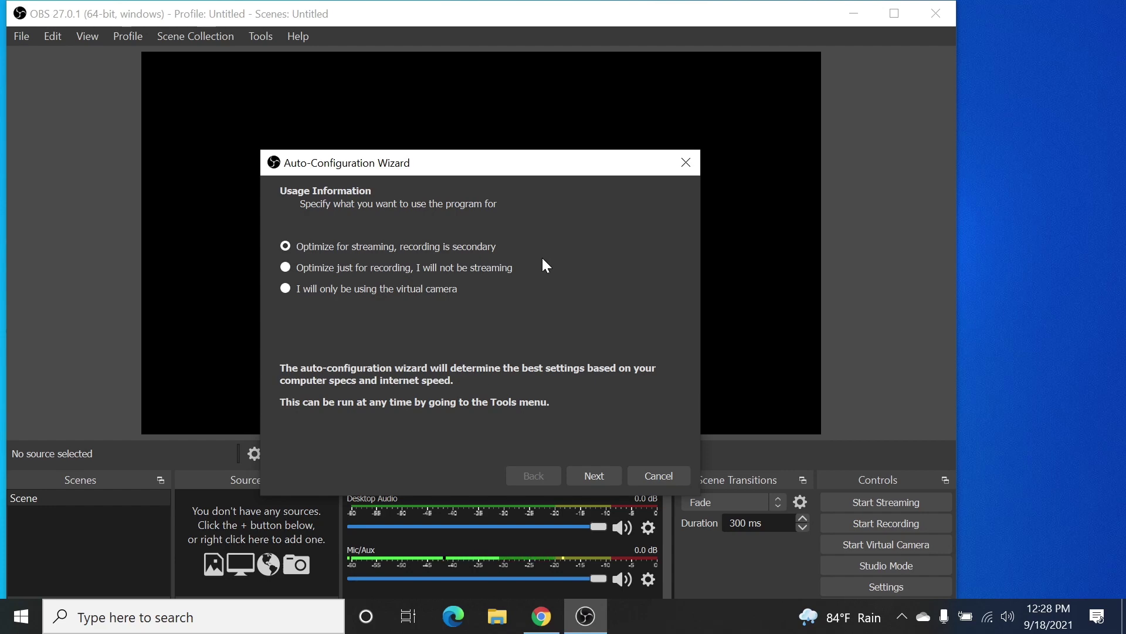
Run the Auto-Configuration Wizard for recording only at 1920x1080, 30 FPS, and apply its settings
left_click(287, 268)
left_click(599, 475)
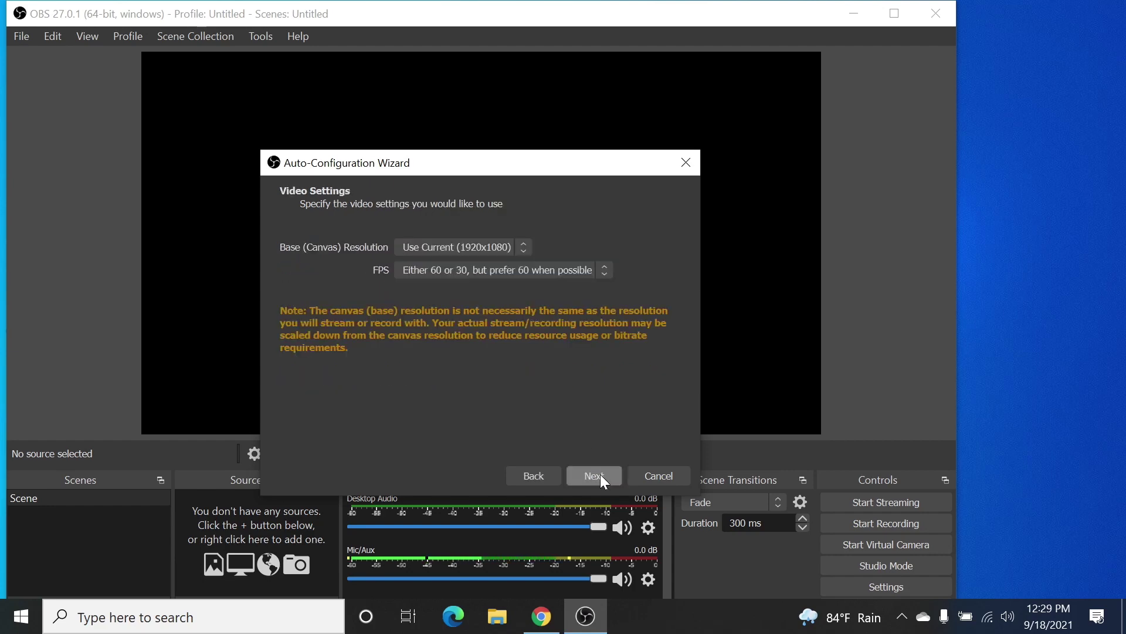
left_click(551, 270)
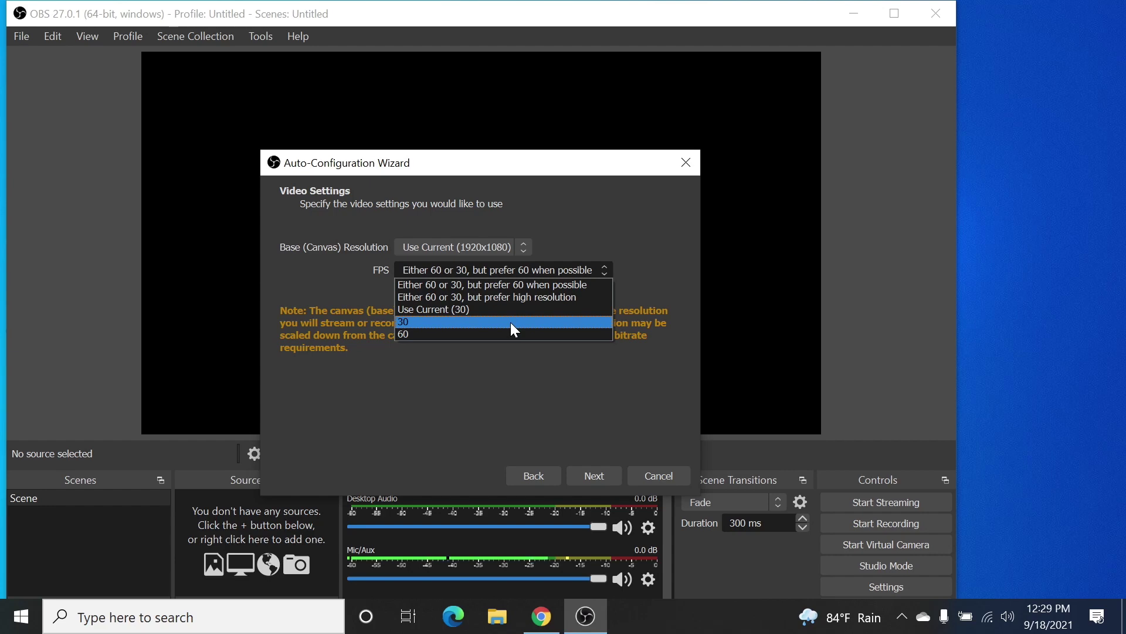
left_click(510, 322)
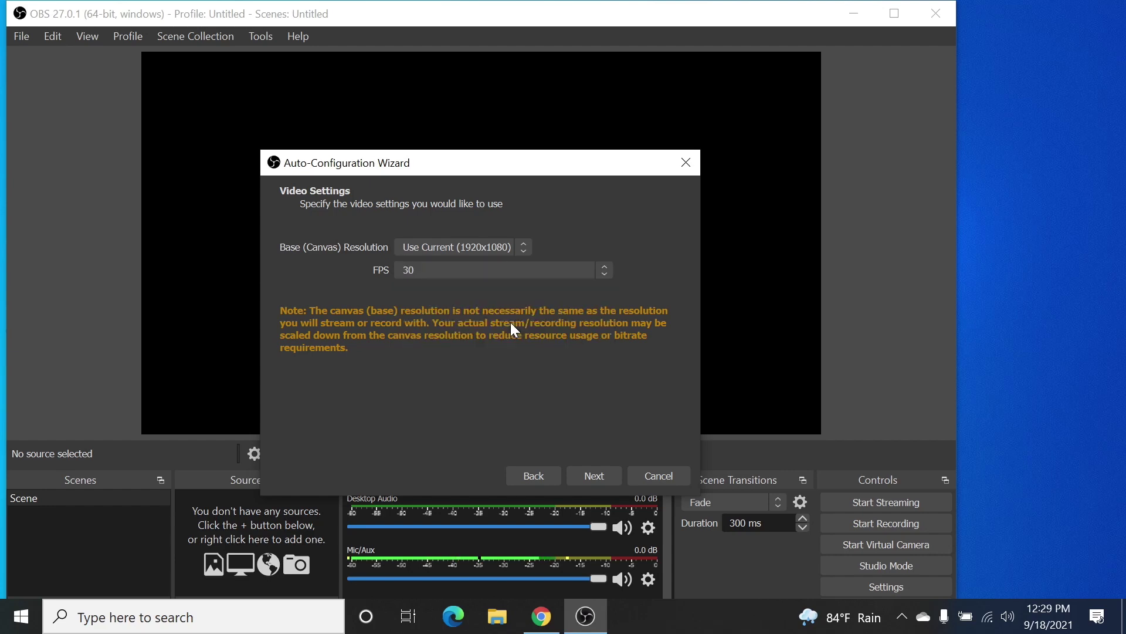
left_click(585, 473)
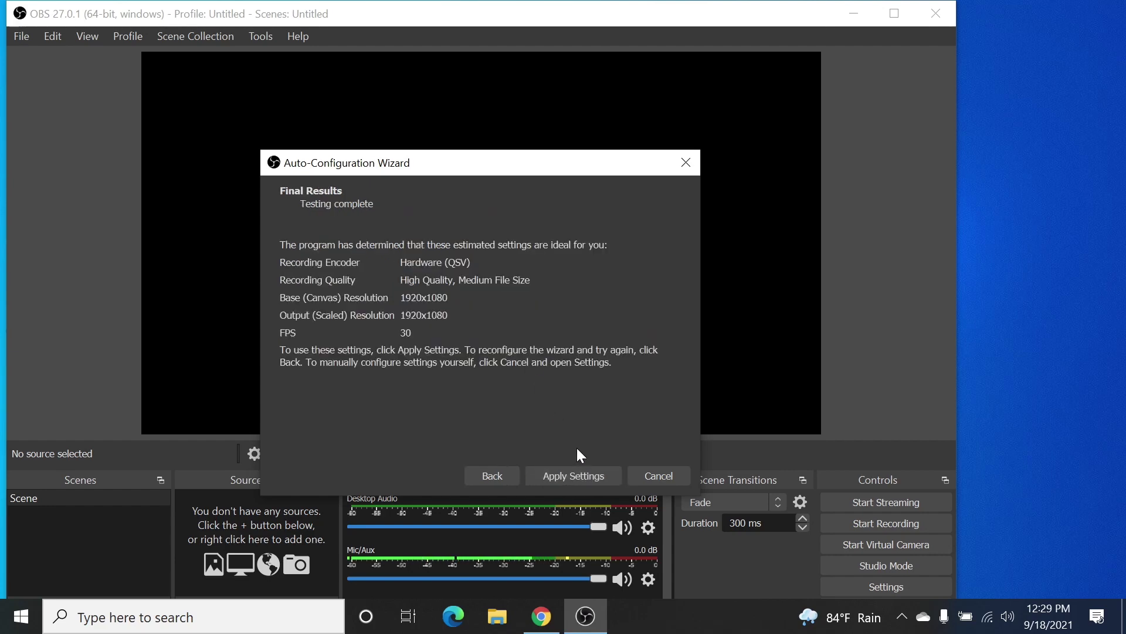
left_click(578, 479)
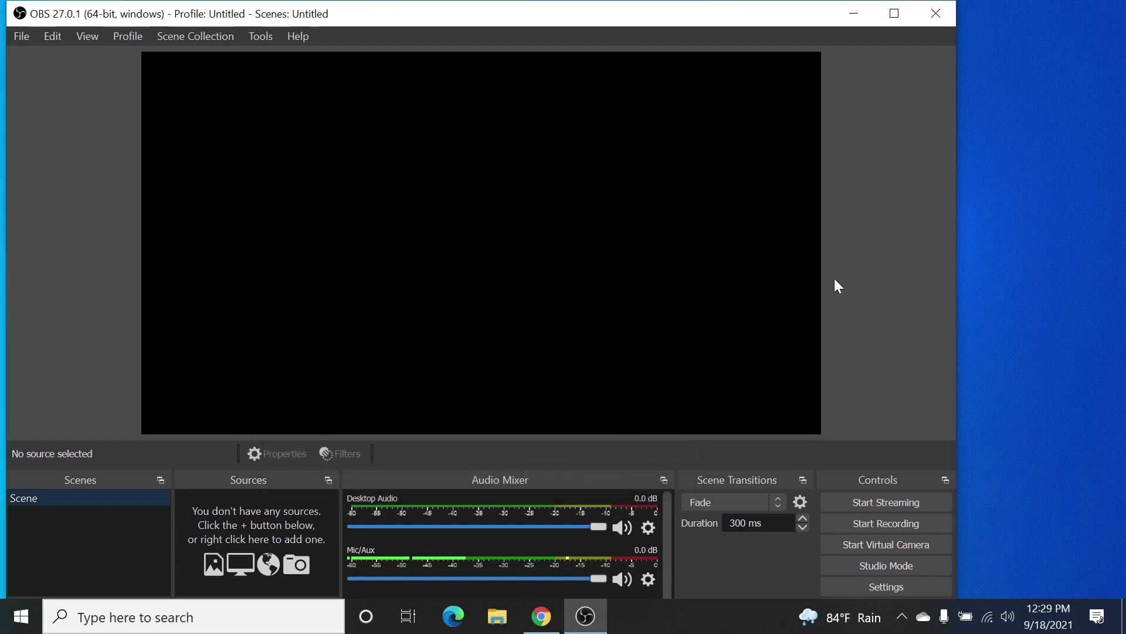
Maximize OBS and add a Display Capture of Display 1 (Primary Monitor) with Capture Cursor on
left_click(890, 20)
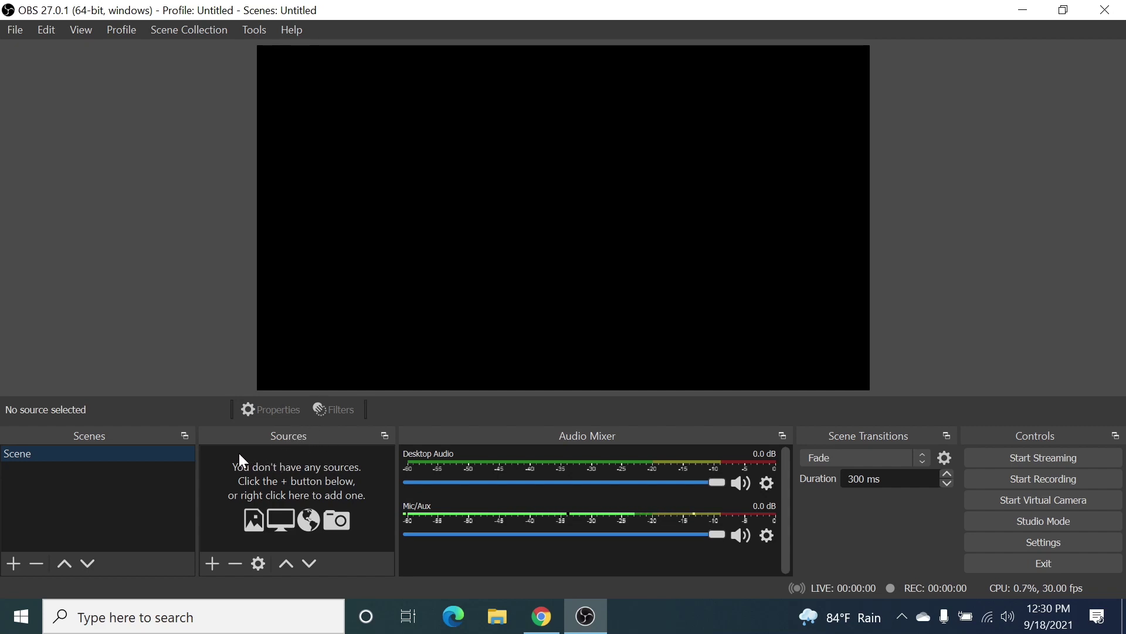
left_click(213, 565)
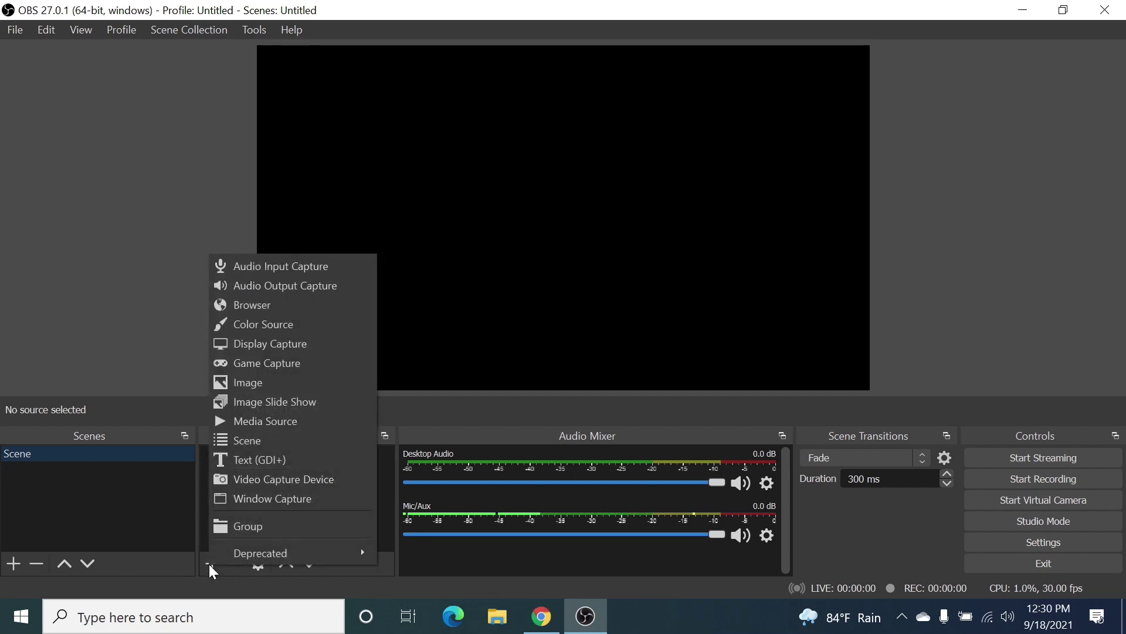
left_click(290, 346)
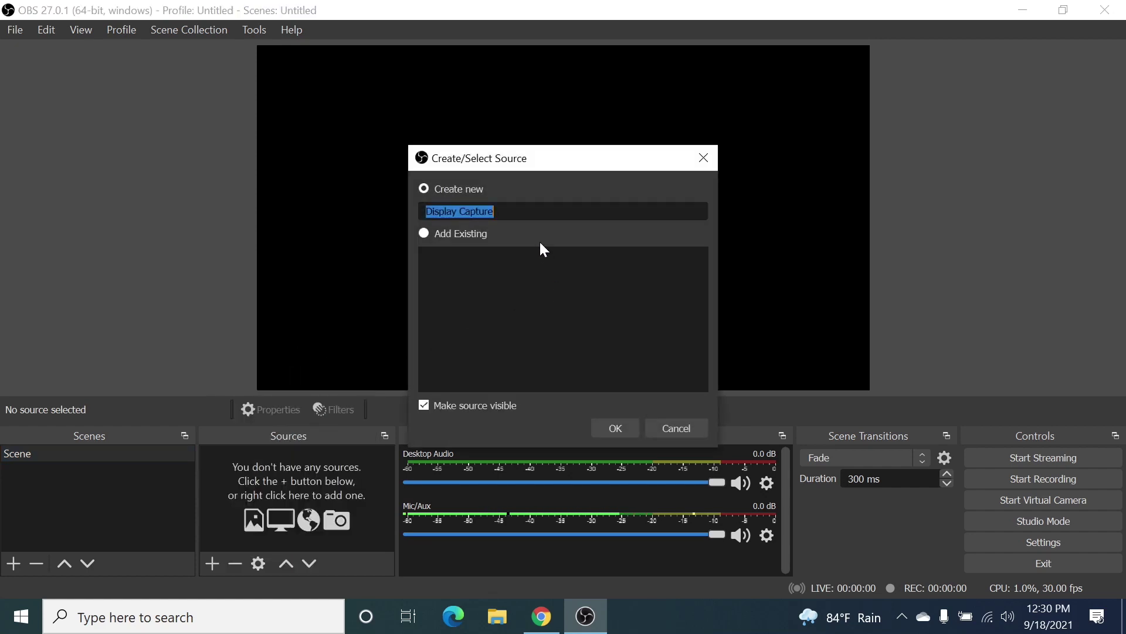
left_click(528, 216)
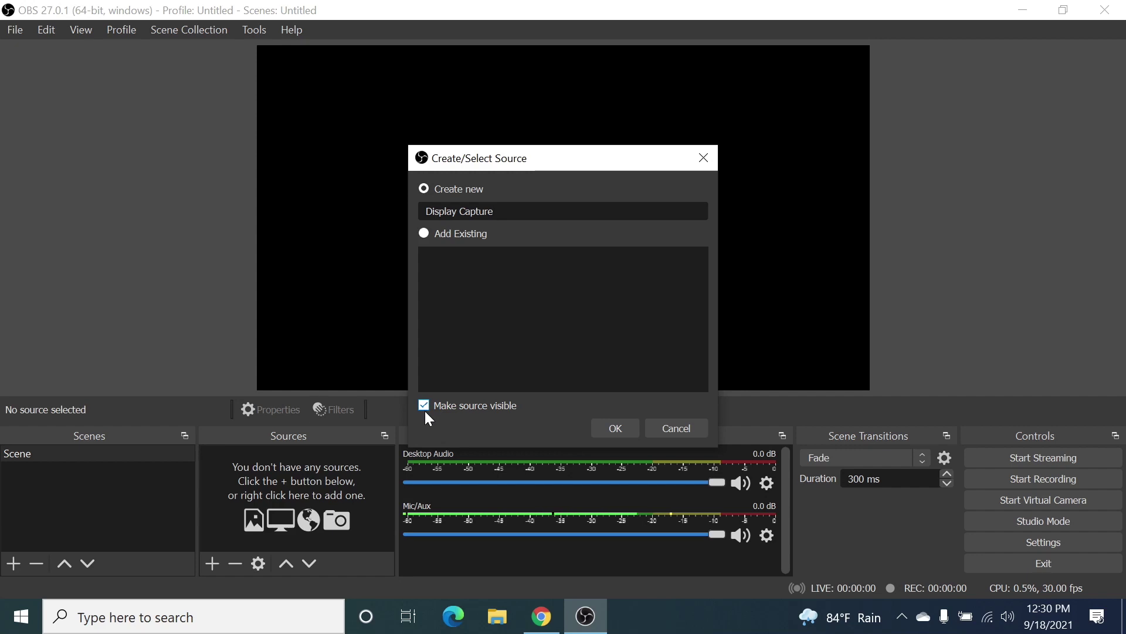
left_click(626, 430)
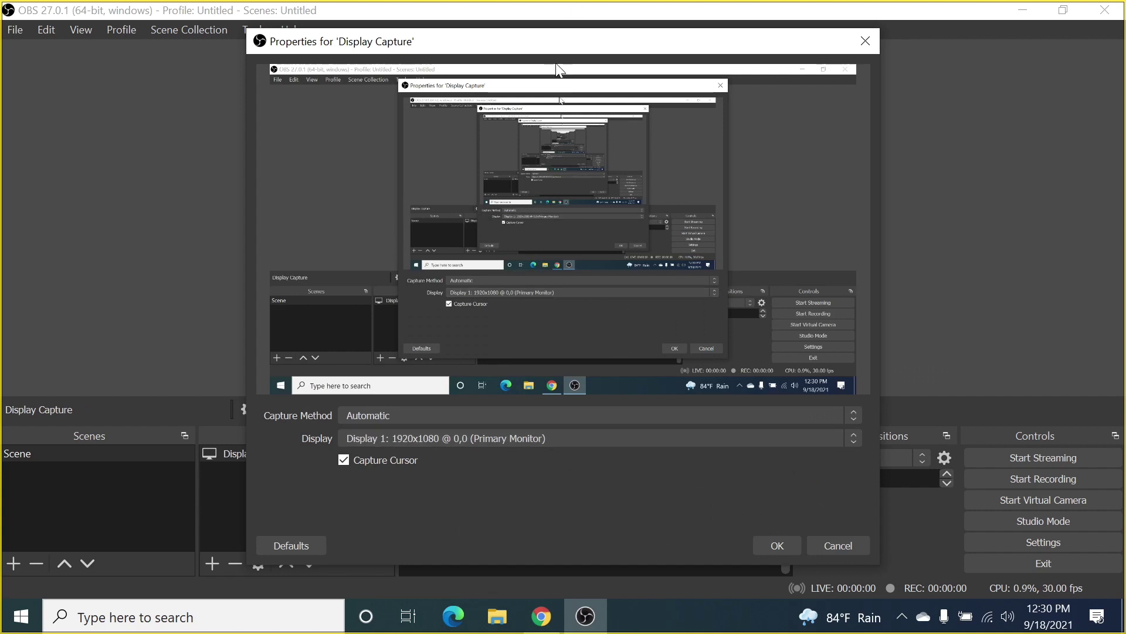
mouse_move(576, 40)
left_mouse_down()
mouse_move(645, 73)
mouse_move(587, 42)
left_mouse_up()
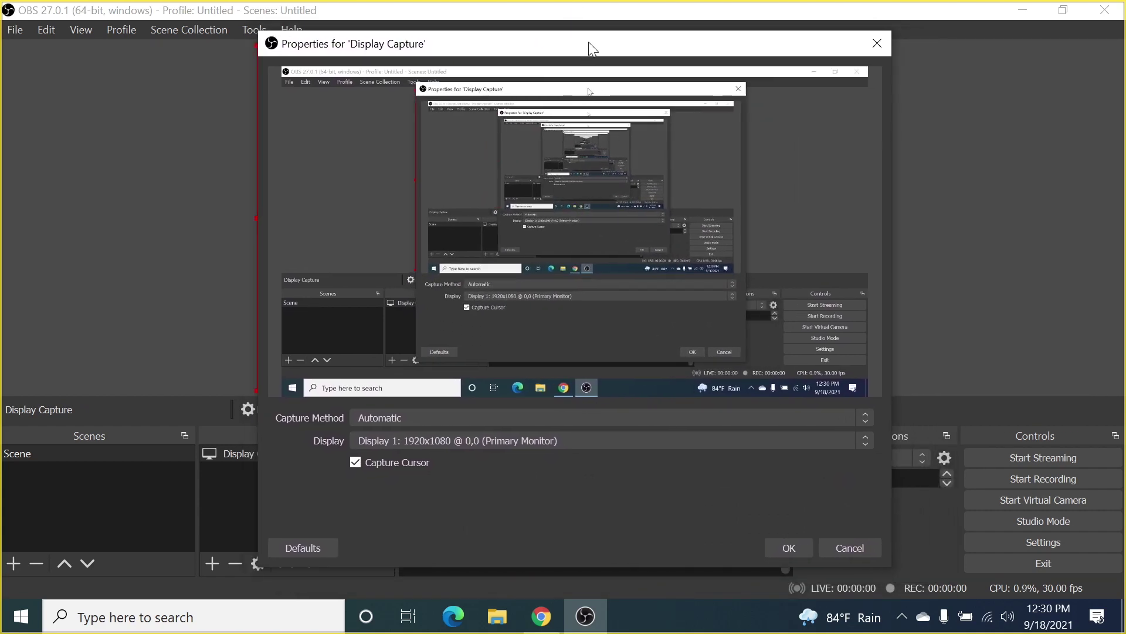
left_click(788, 548)
Hide the Mic/Aux channel so the audio mixer shows only Desktop Audio
left_click(980, 239)
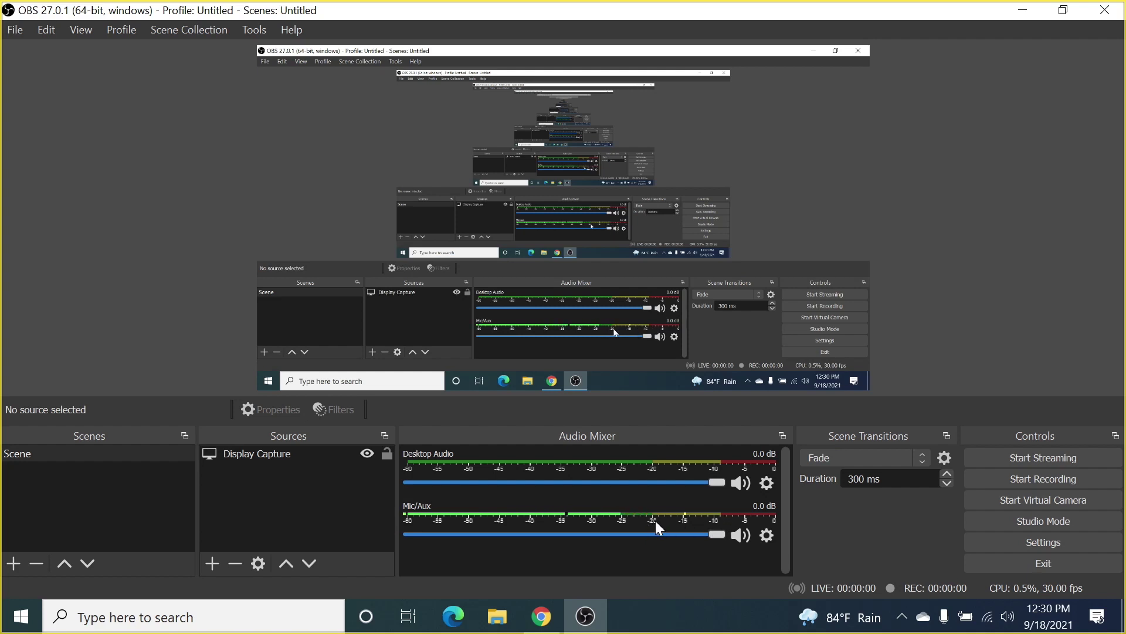
left_click(766, 537)
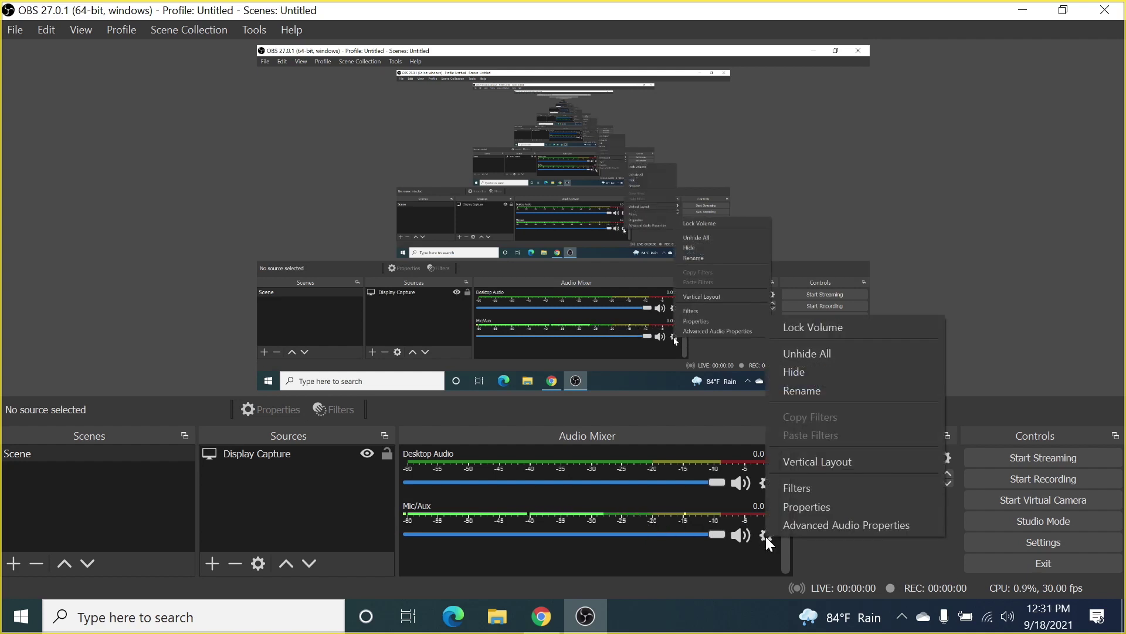
left_click(762, 541)
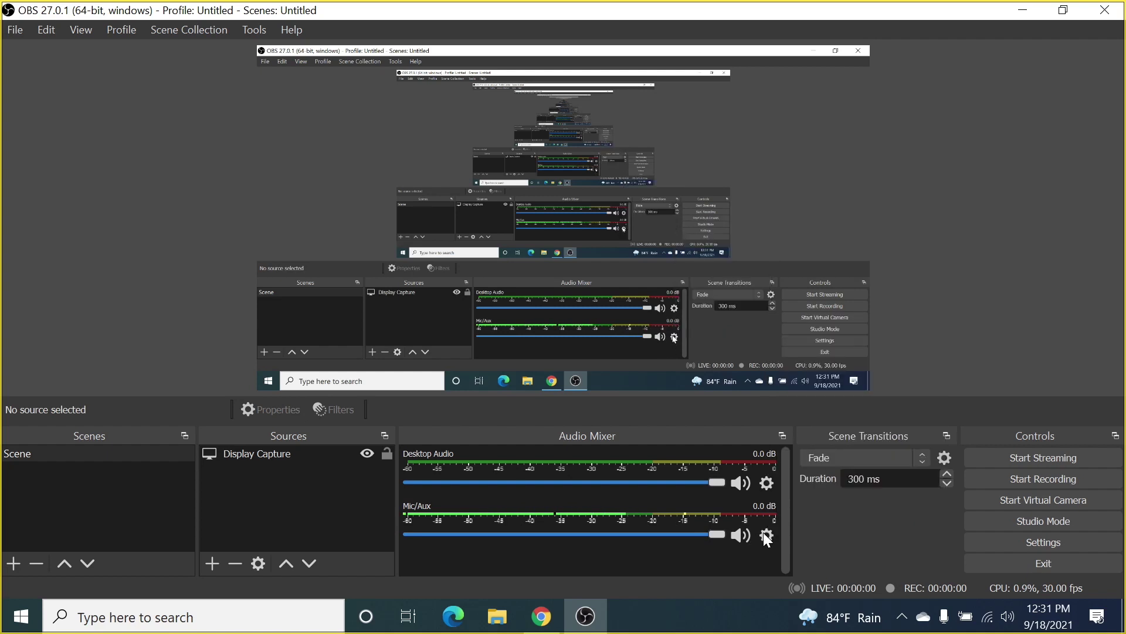
left_click(762, 533)
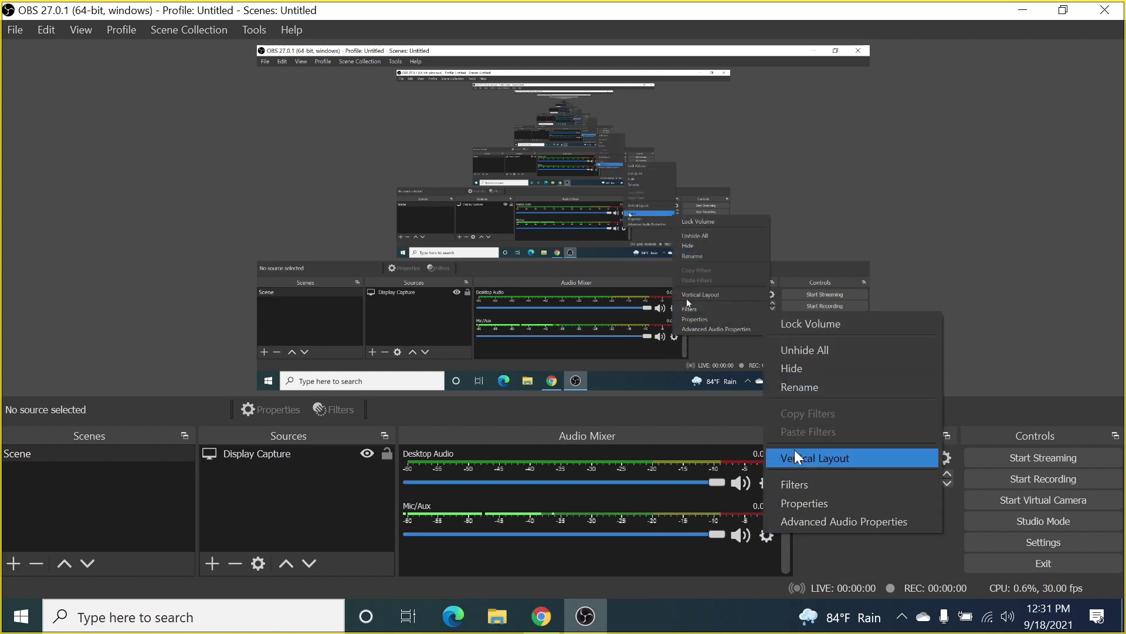
left_click(813, 366)
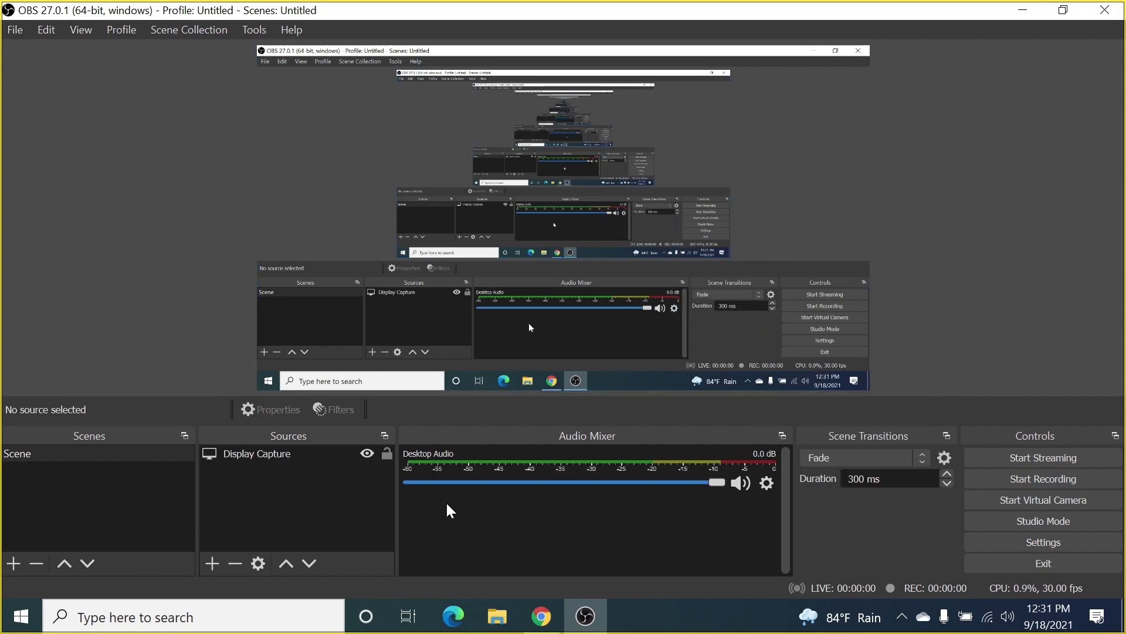
left_click(214, 562)
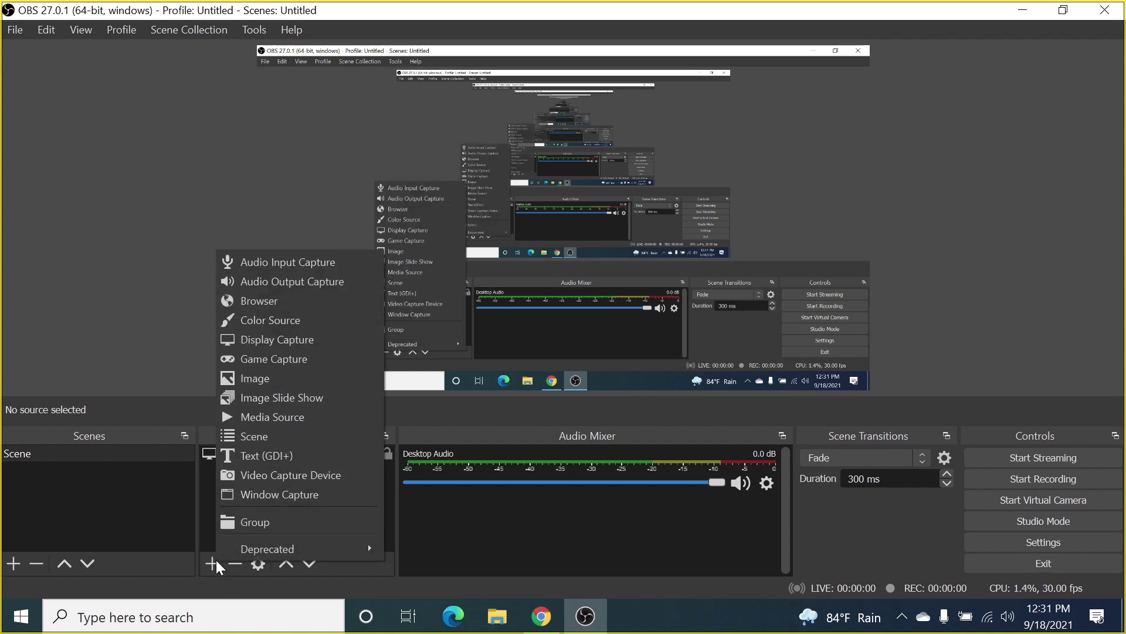
Add an Audio Input Capture source with device Microphone (USB Condenser Microphone)
left_click(287, 263)
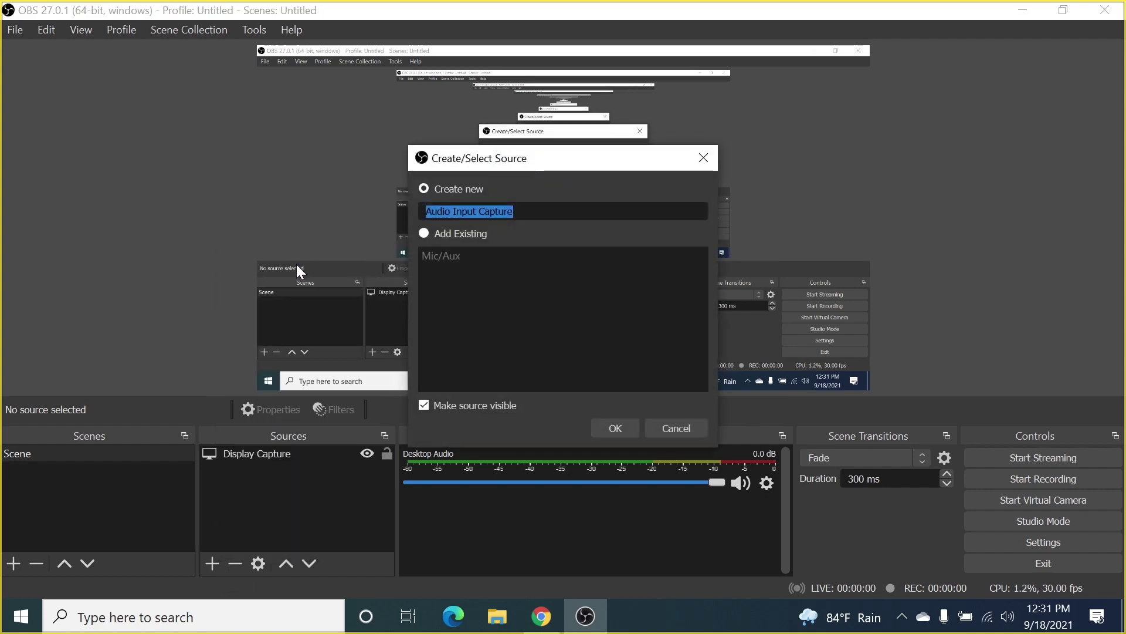
left_click(536, 211)
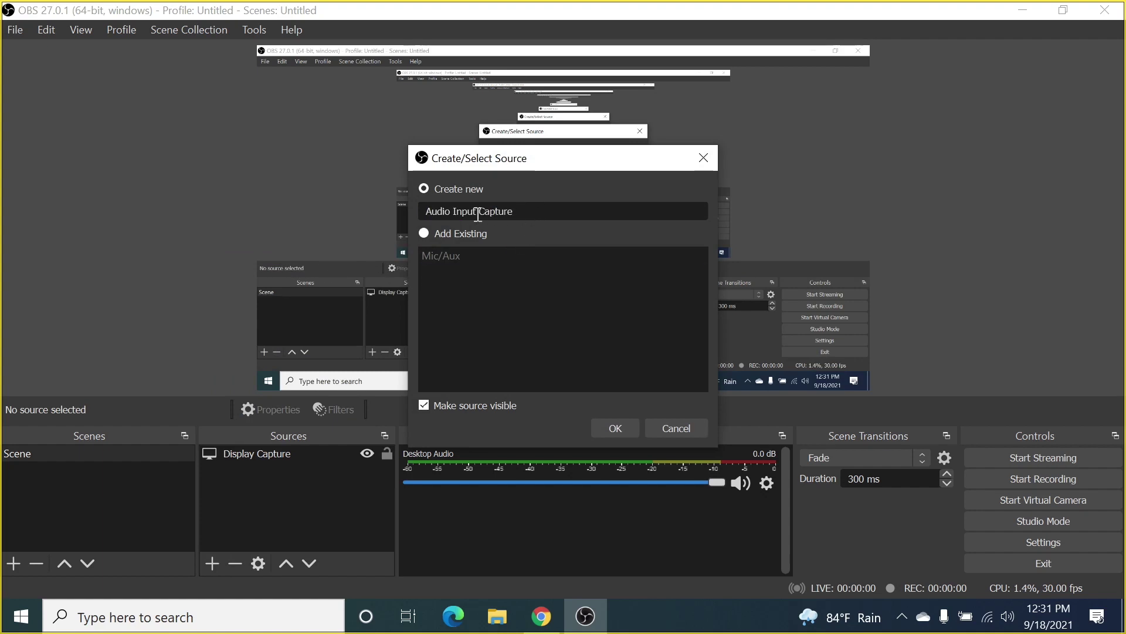
left_click(624, 431)
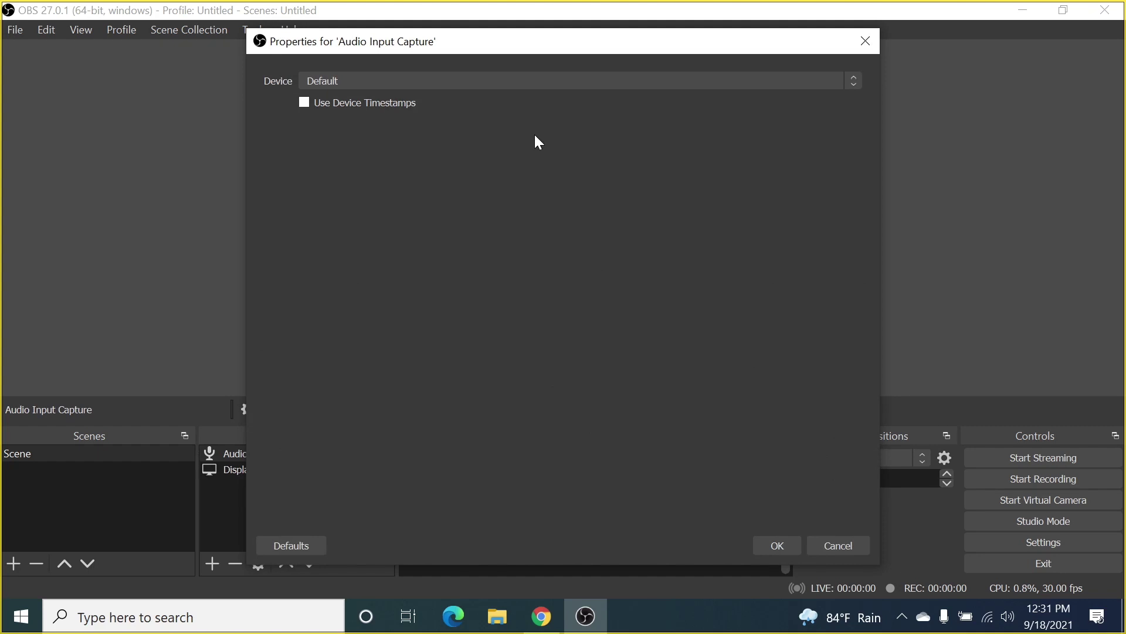
left_click(559, 82)
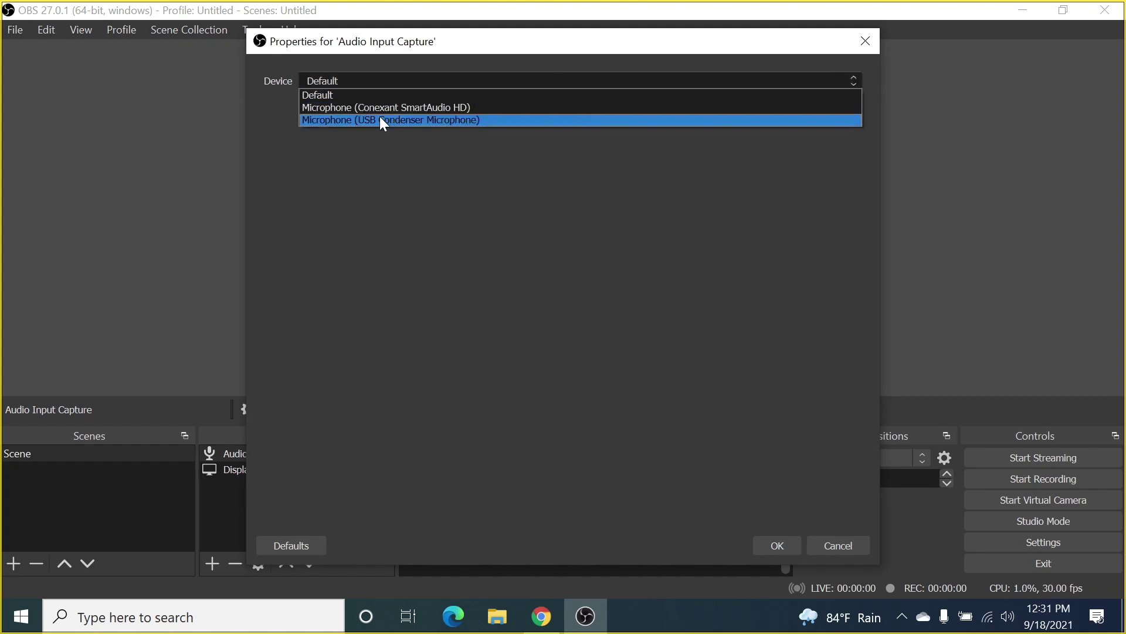
left_click(519, 121)
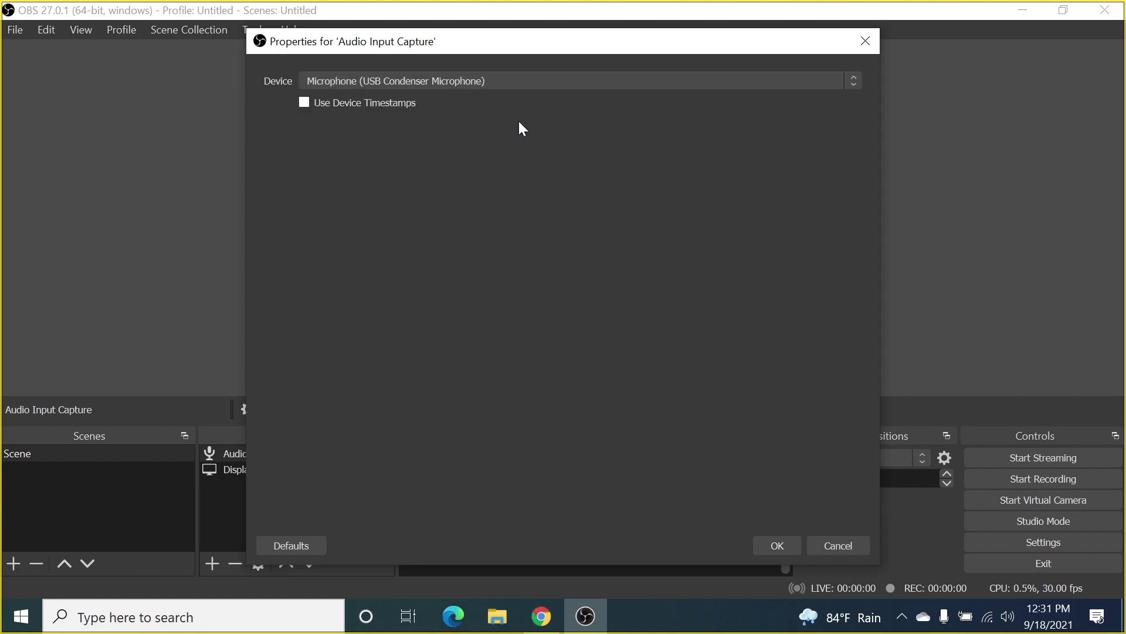
left_click(773, 538)
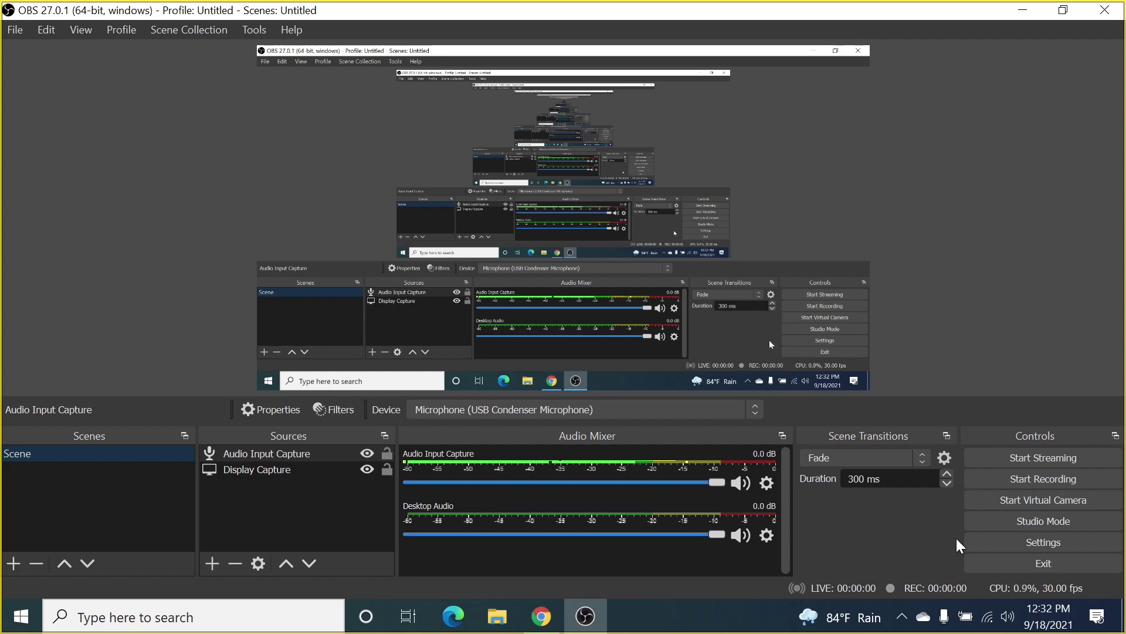
Open OBS Settings and move through the Stream page to the Output page
left_click(994, 543)
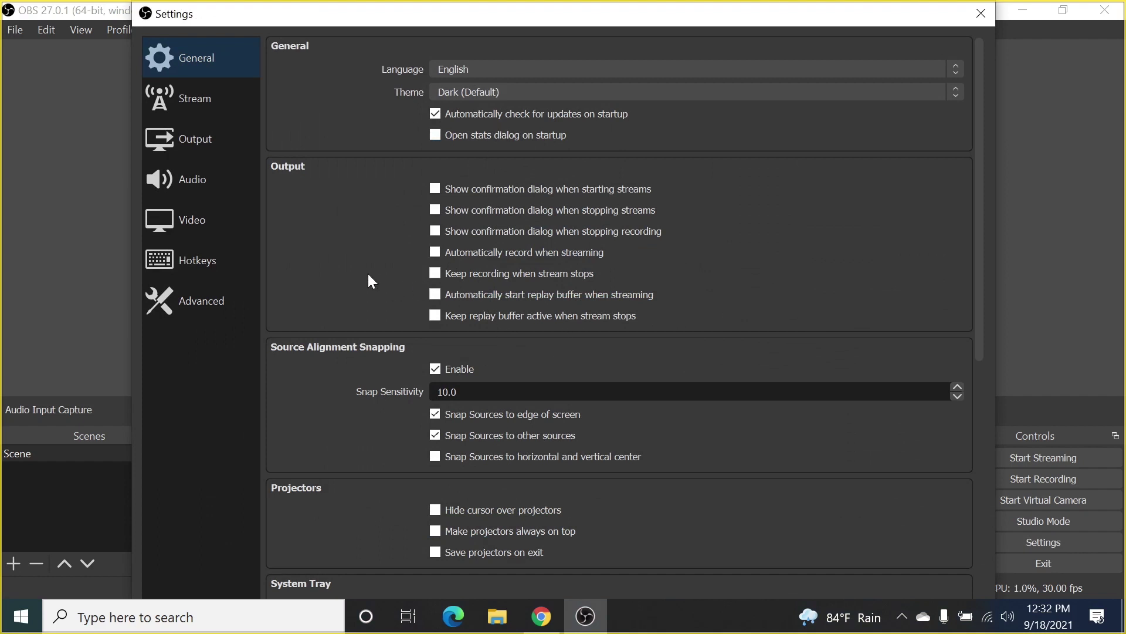
left_click(212, 98)
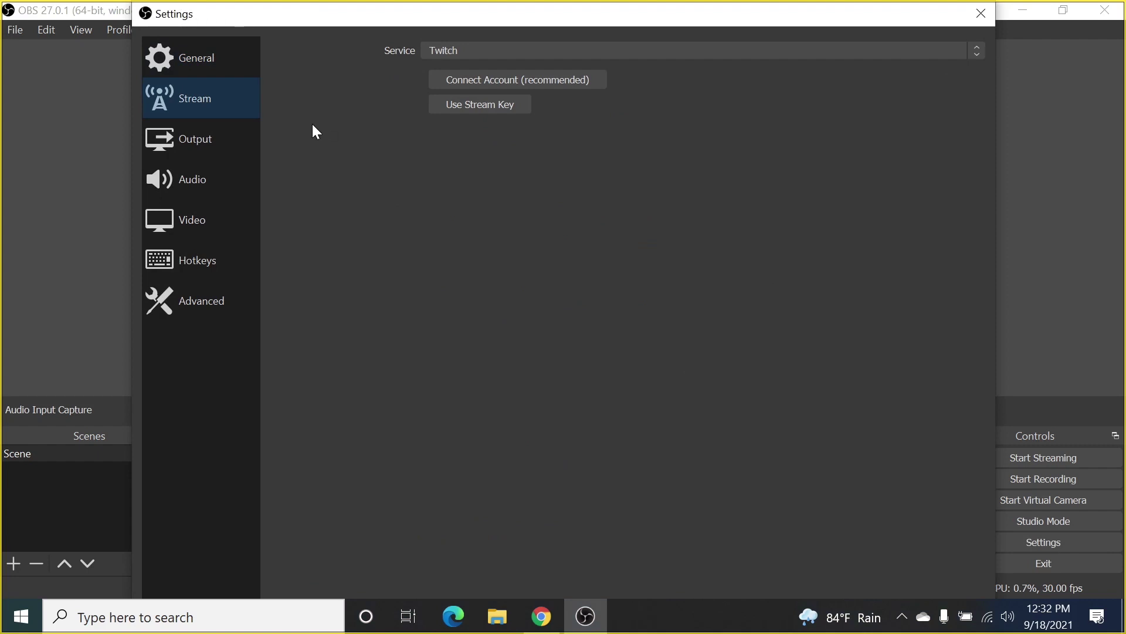
left_click(240, 148)
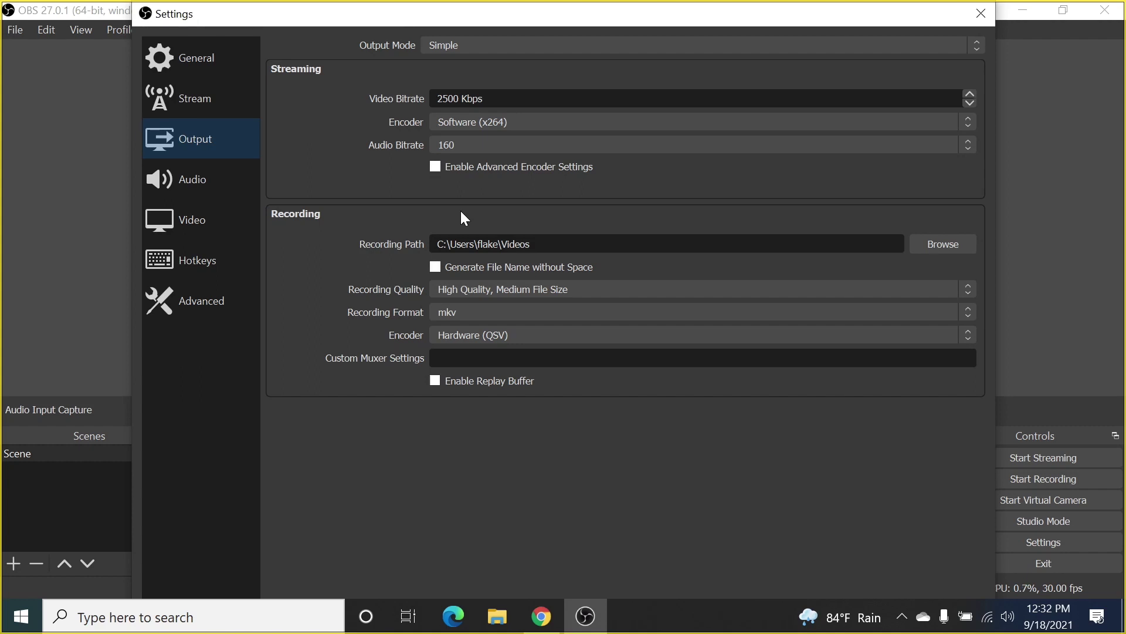
Create an OBS folder on Documents (F:) and select F:/OBS as the recording path
left_click(954, 254)
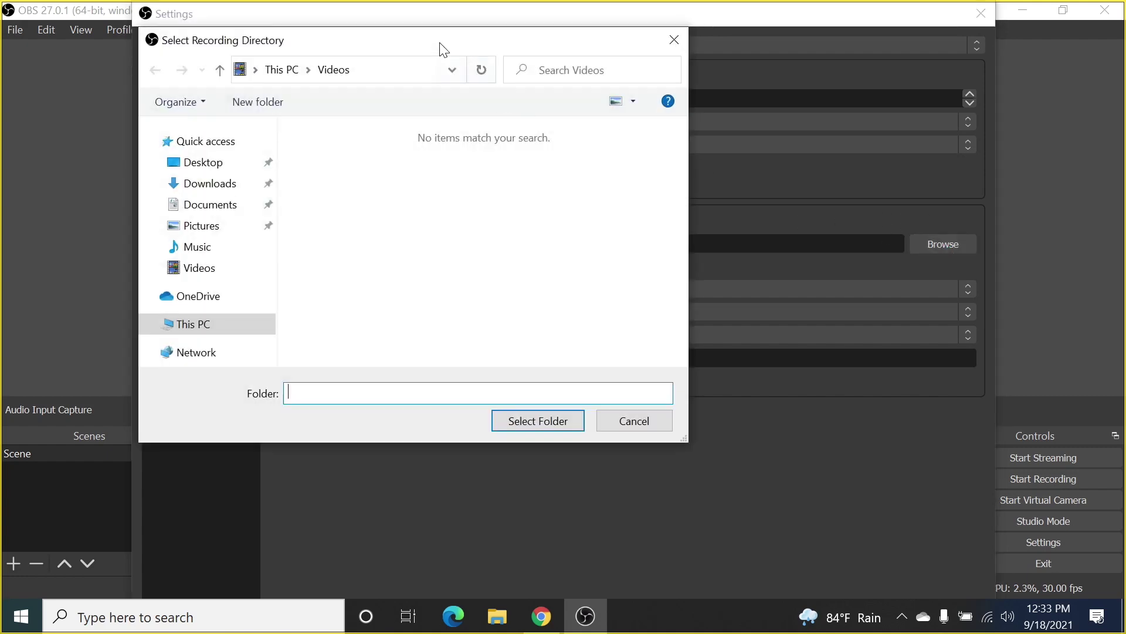
left_click_drag(444, 49, 510, 98)
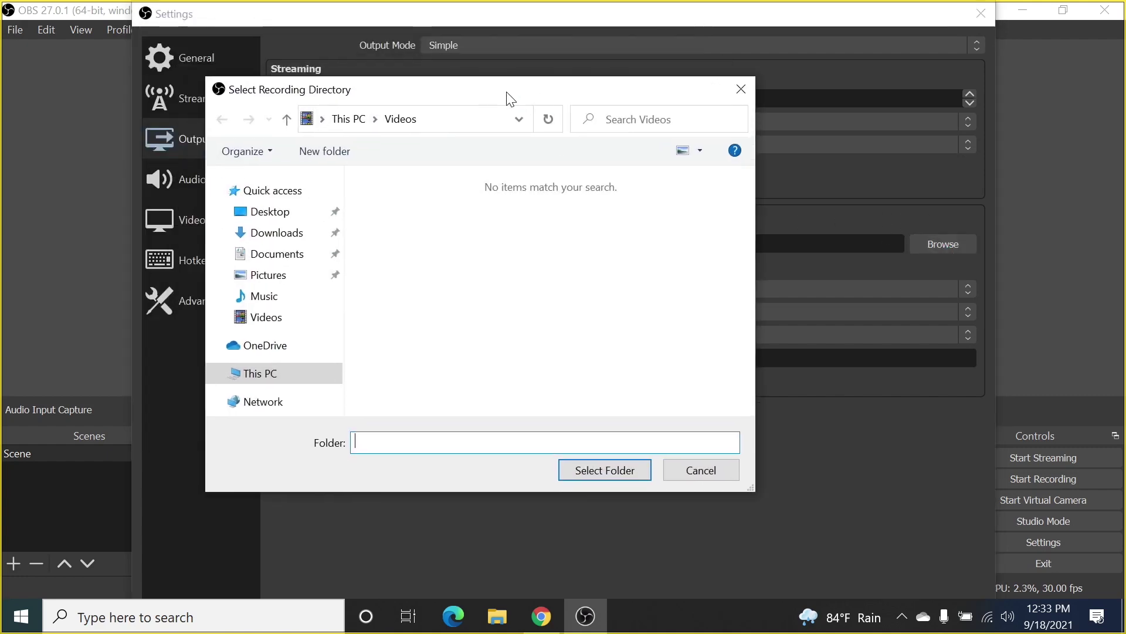
left_click(277, 382)
scroll(536, 297, "down", 5)
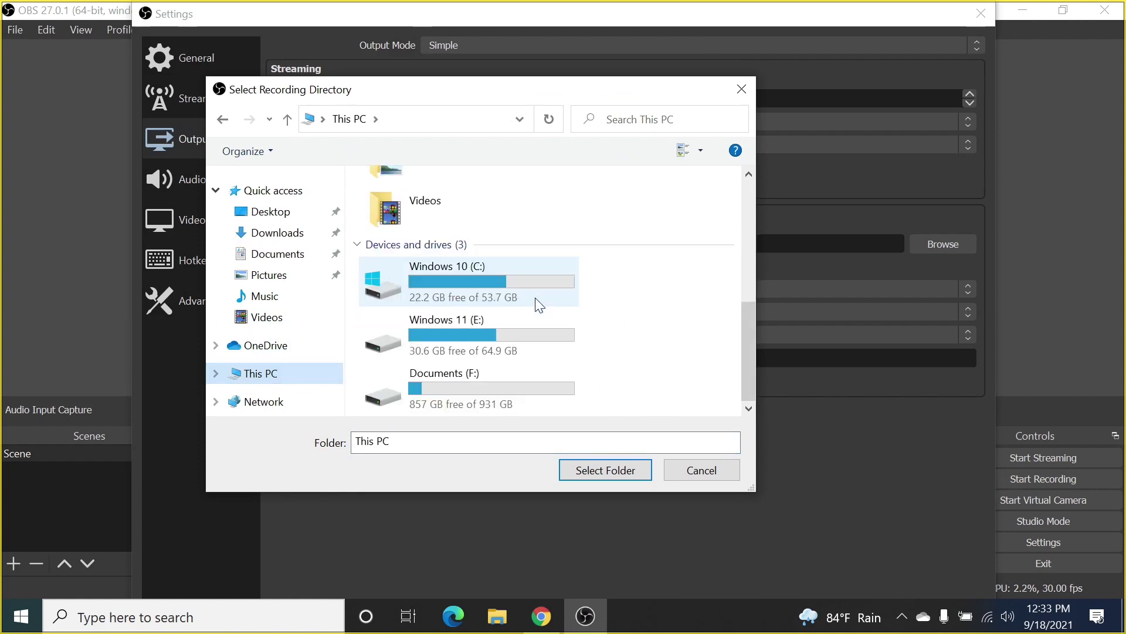
double_click(456, 392)
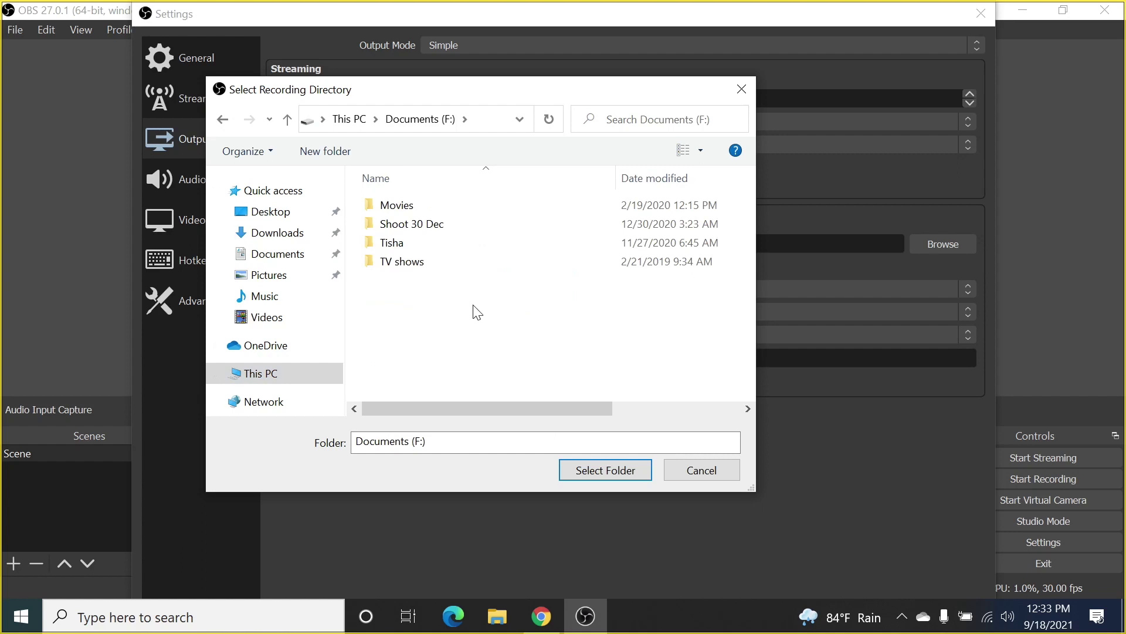
right_click(469, 303)
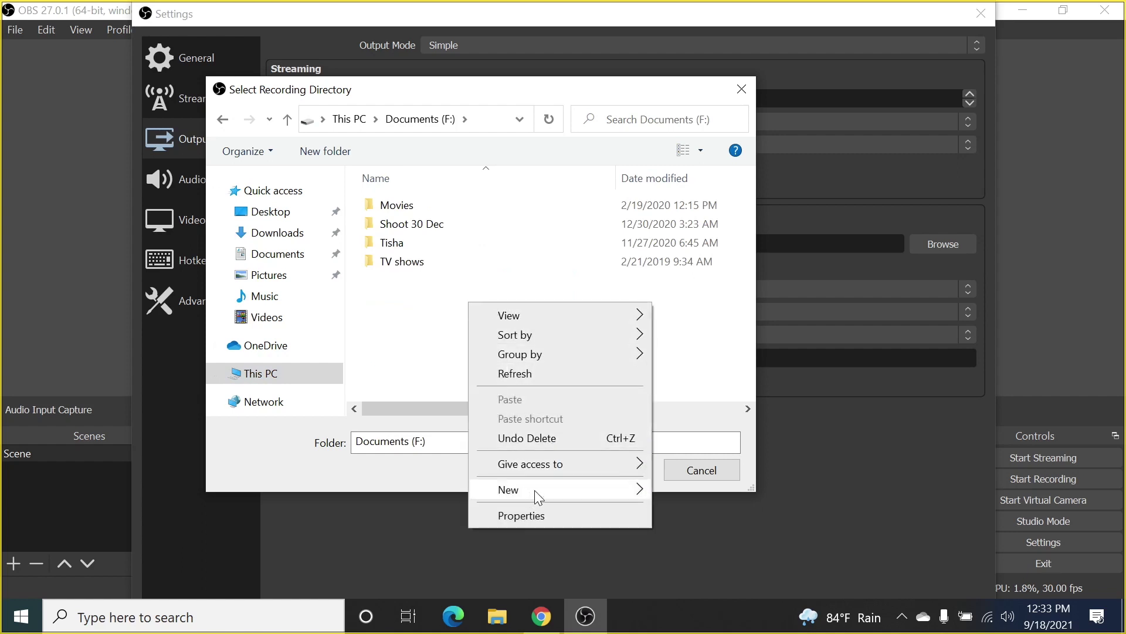
mouse_move(538, 497)
left_click(683, 489)
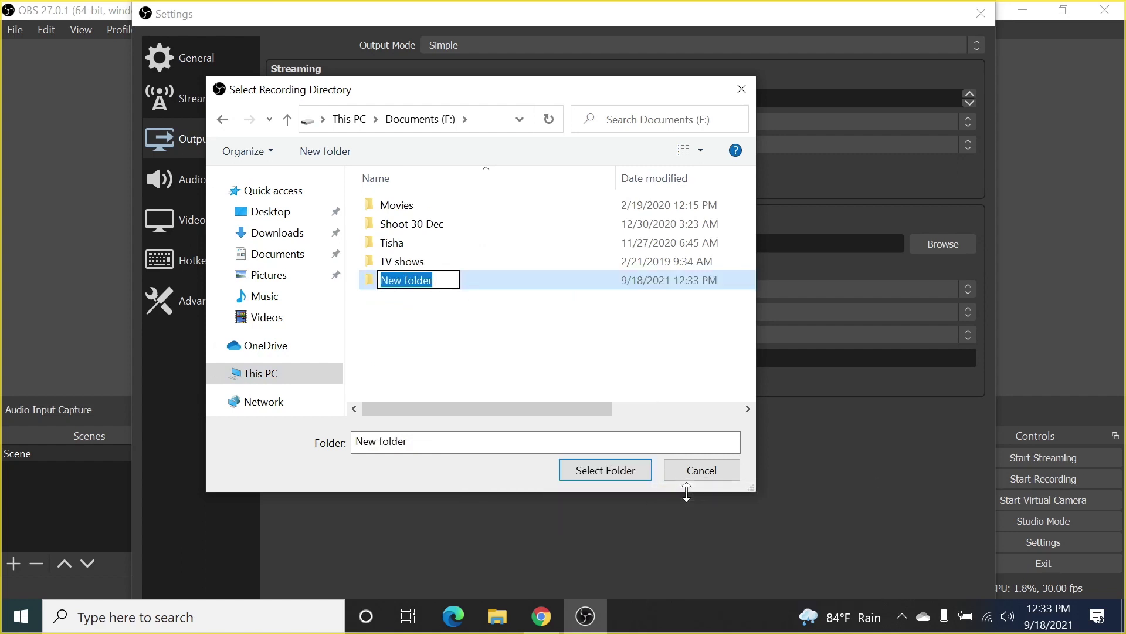
type("OBS")
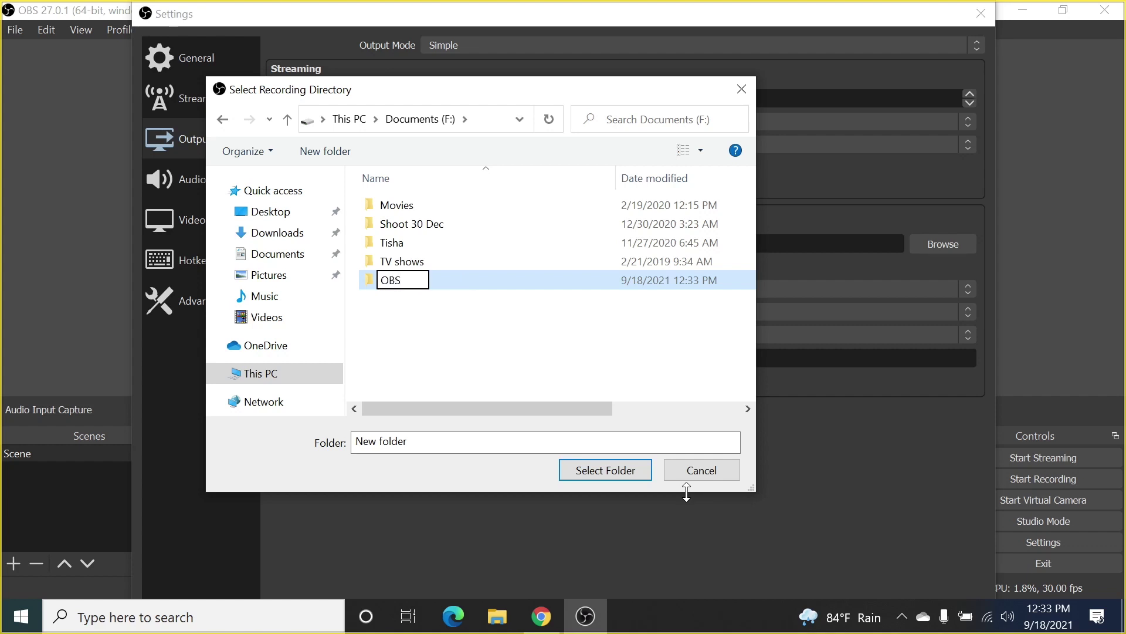
left_click(596, 344)
left_click(459, 280)
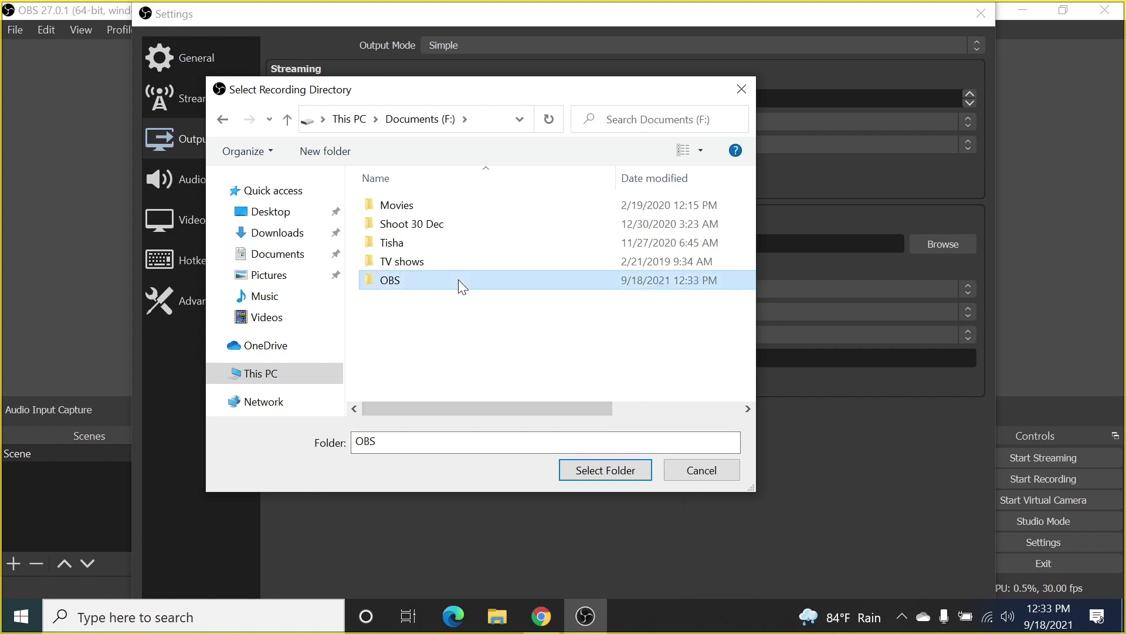
left_click(609, 473)
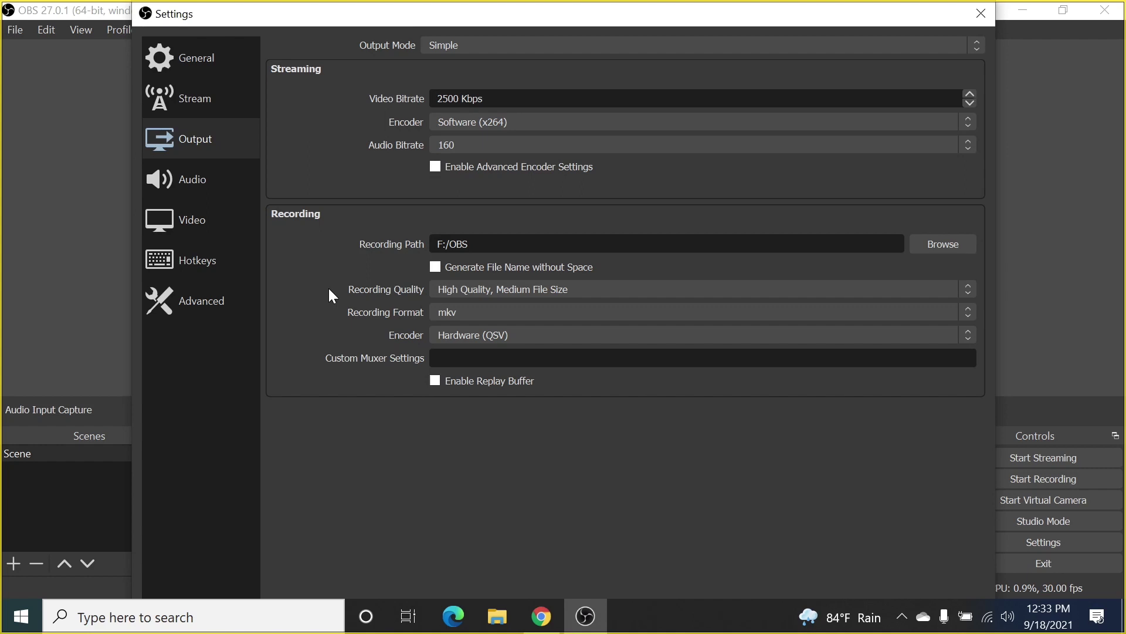
Pick 'Indistinguishable Quality, Large File Size' from the Recording Quality dropdown in Output settings
left_click(576, 291)
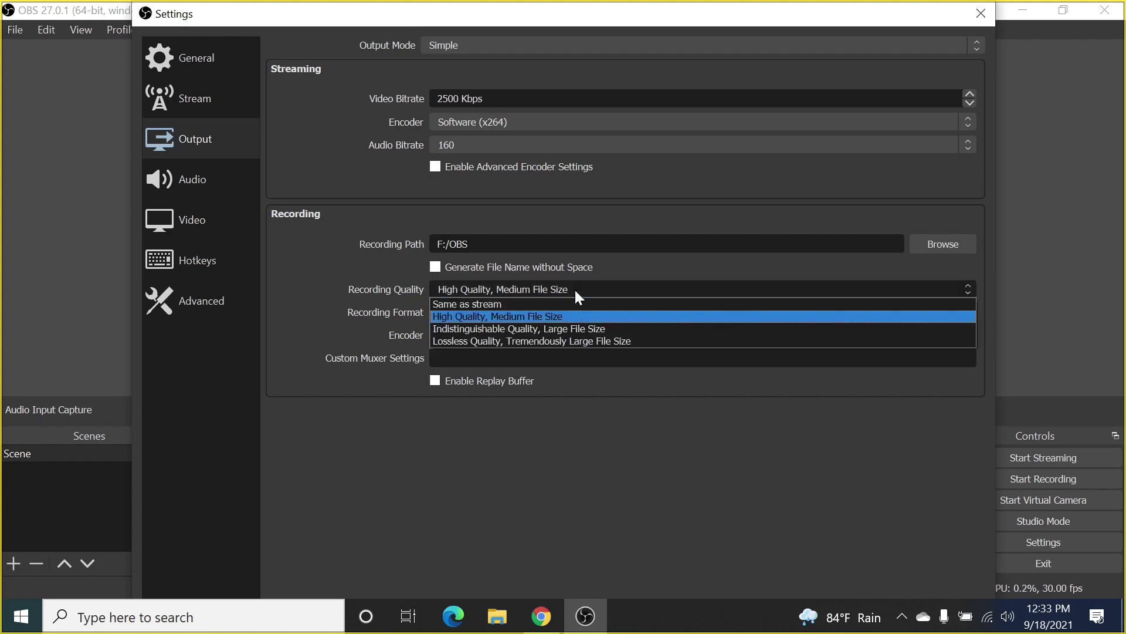
left_click(615, 329)
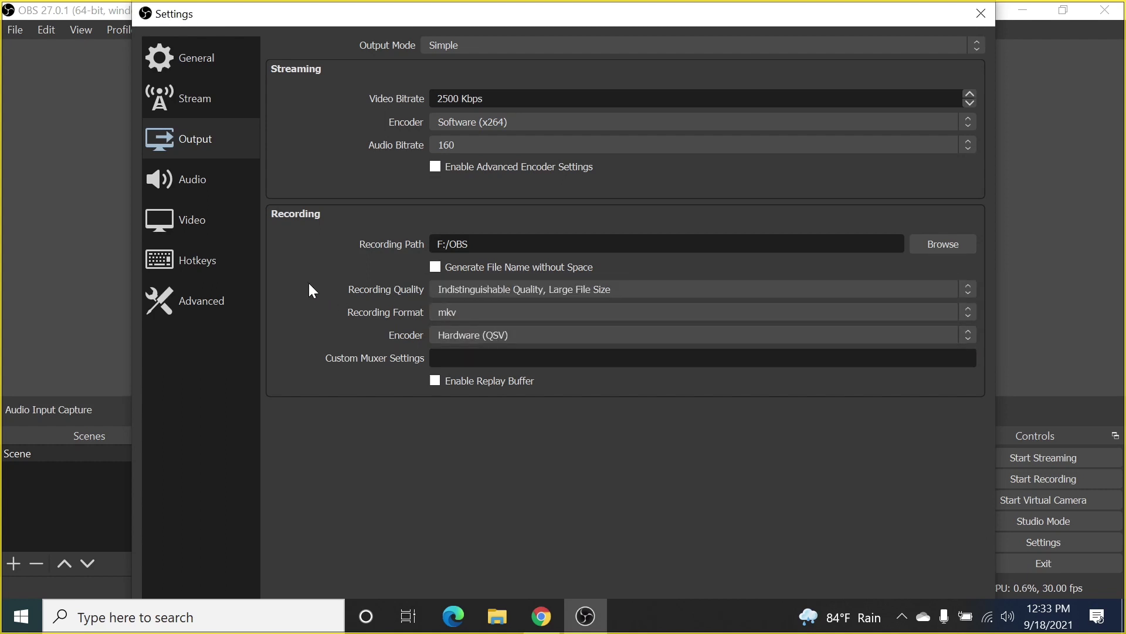
Change the recording format from mkv to mp4, keeping Hardware (QSV) as the encoder
left_click(485, 321)
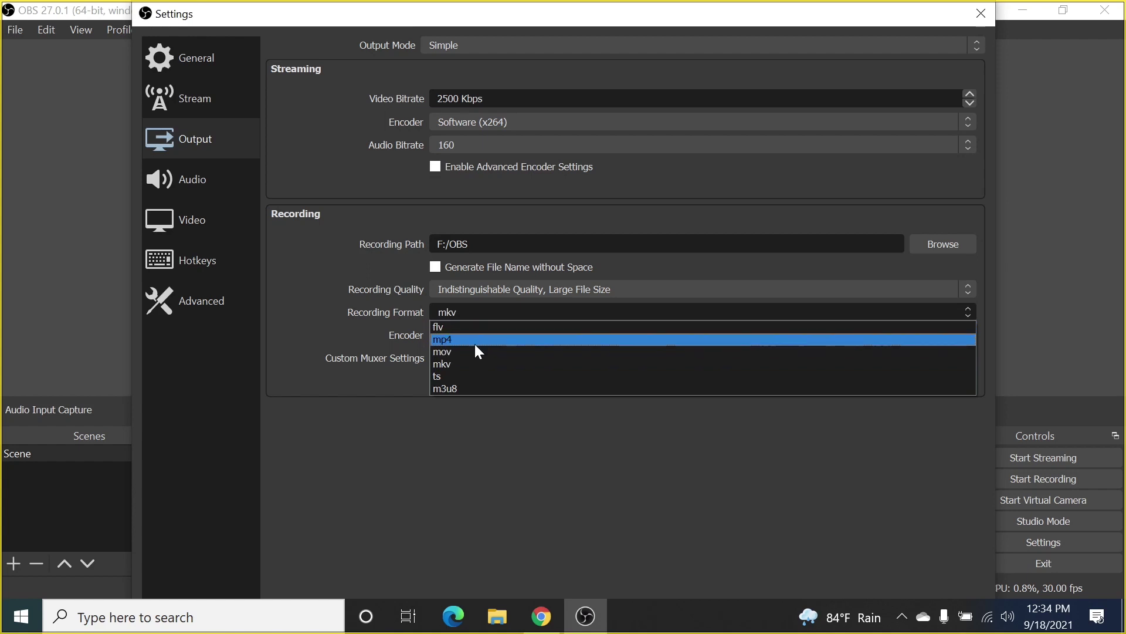
key("Escape")
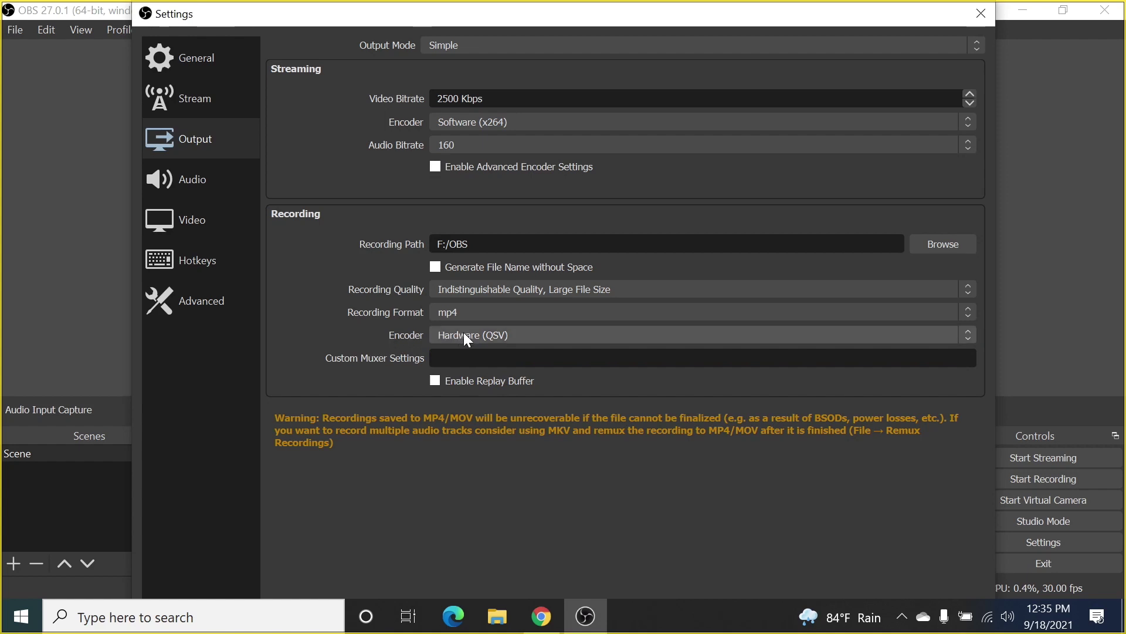
left_click(546, 338)
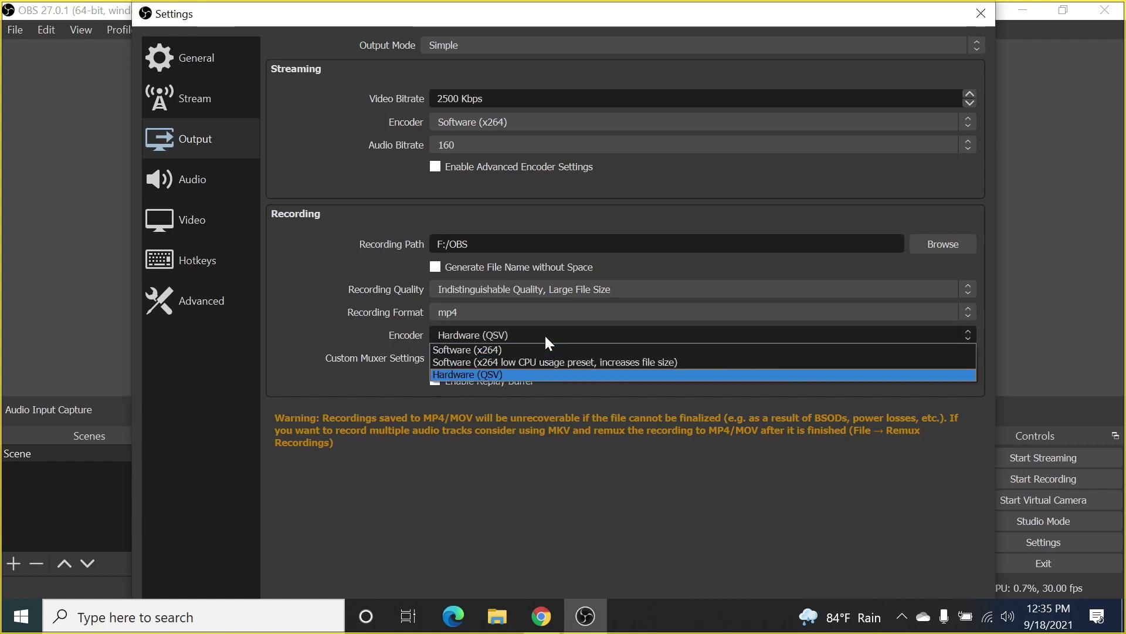
left_click(511, 374)
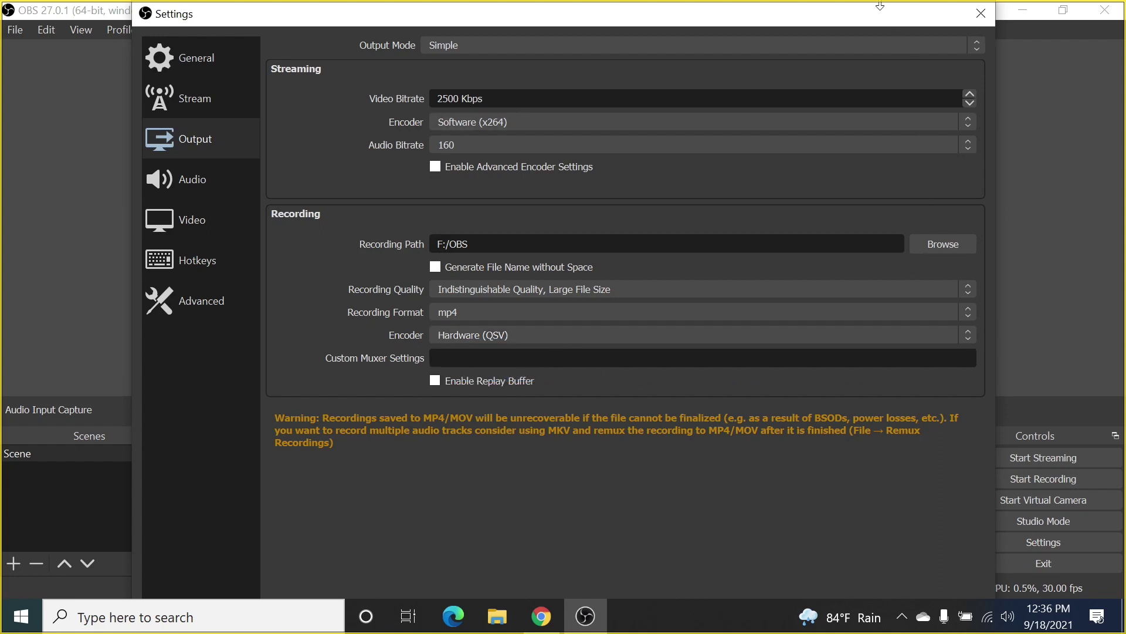
left_click_drag(880, 6, 858, 3)
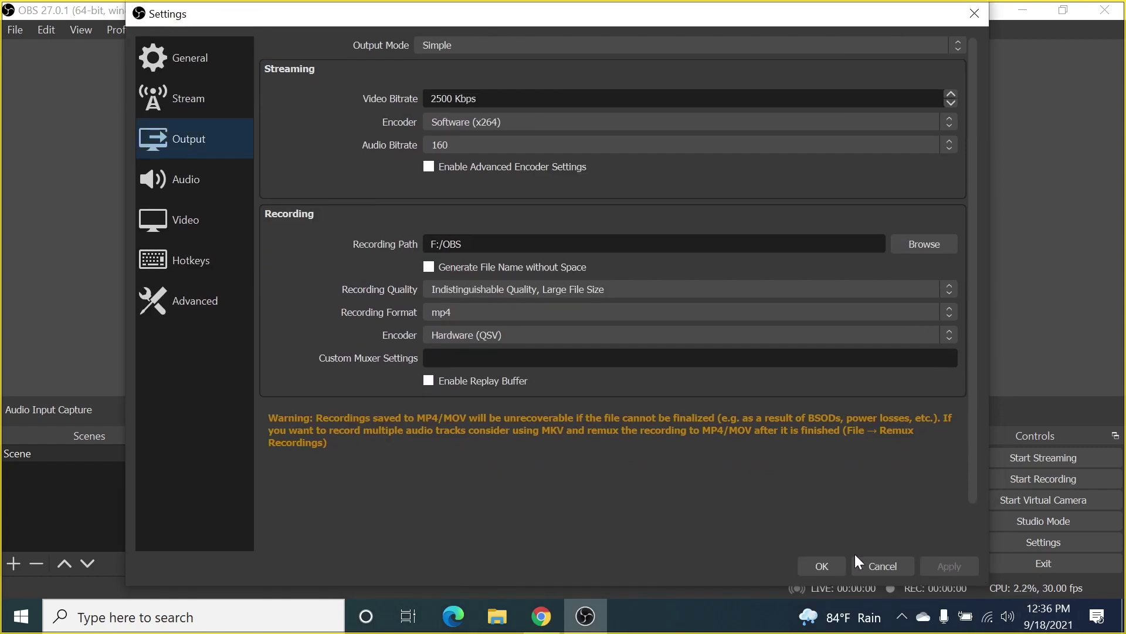
Apply the output settings and start a test recording
left_click(823, 565)
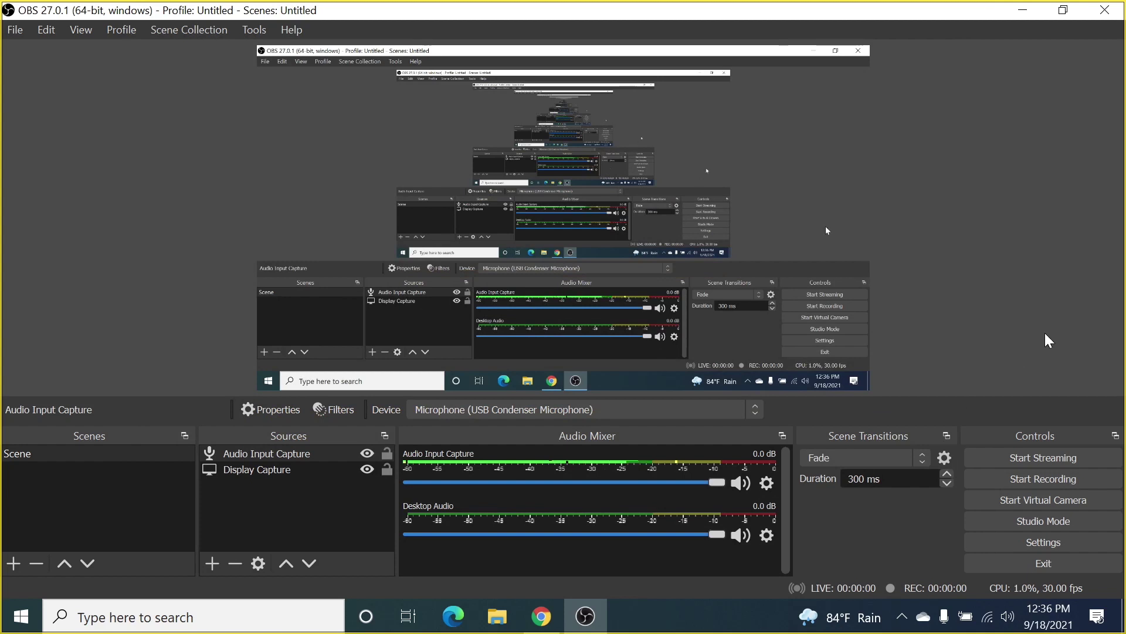
left_click(991, 477)
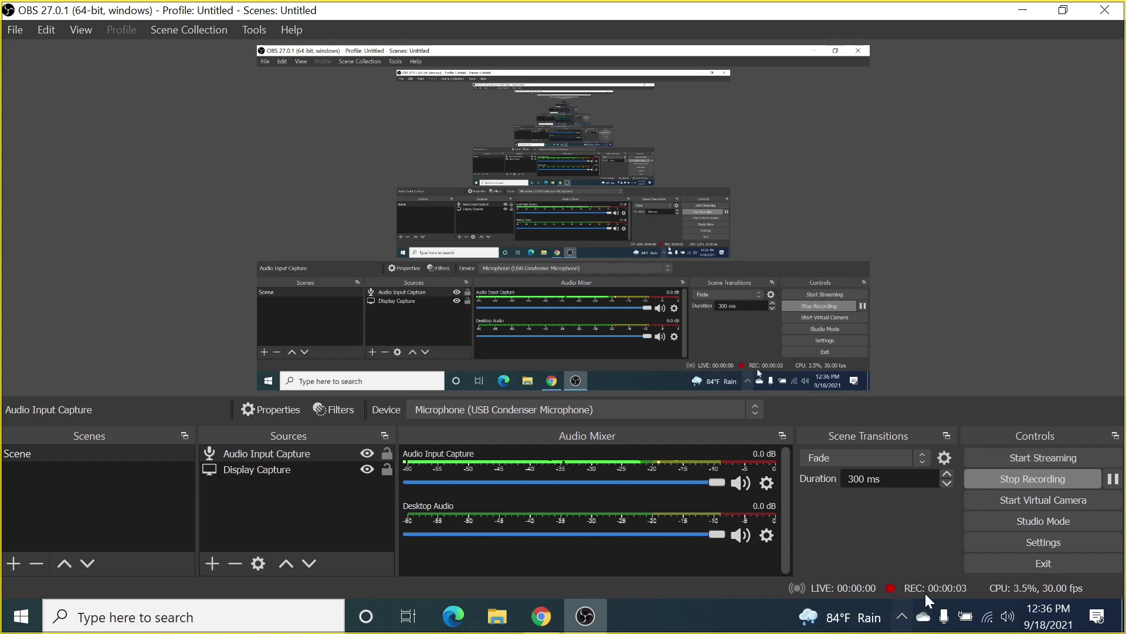
Minimize OBS Studio and refresh the desktop
left_click(1028, 11)
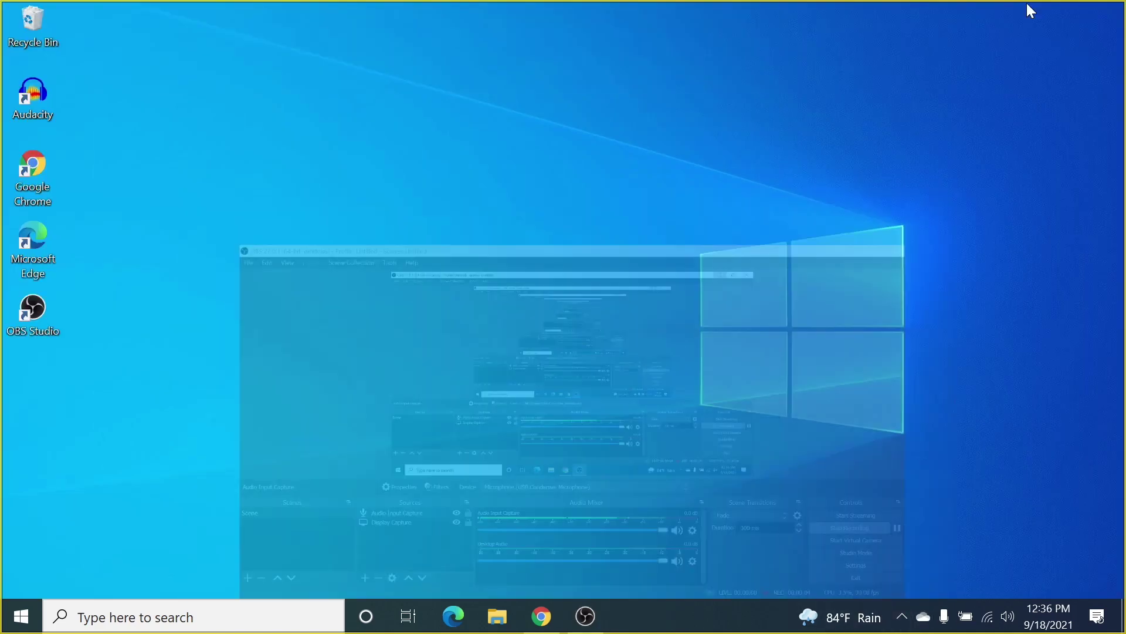
right_click(333, 209)
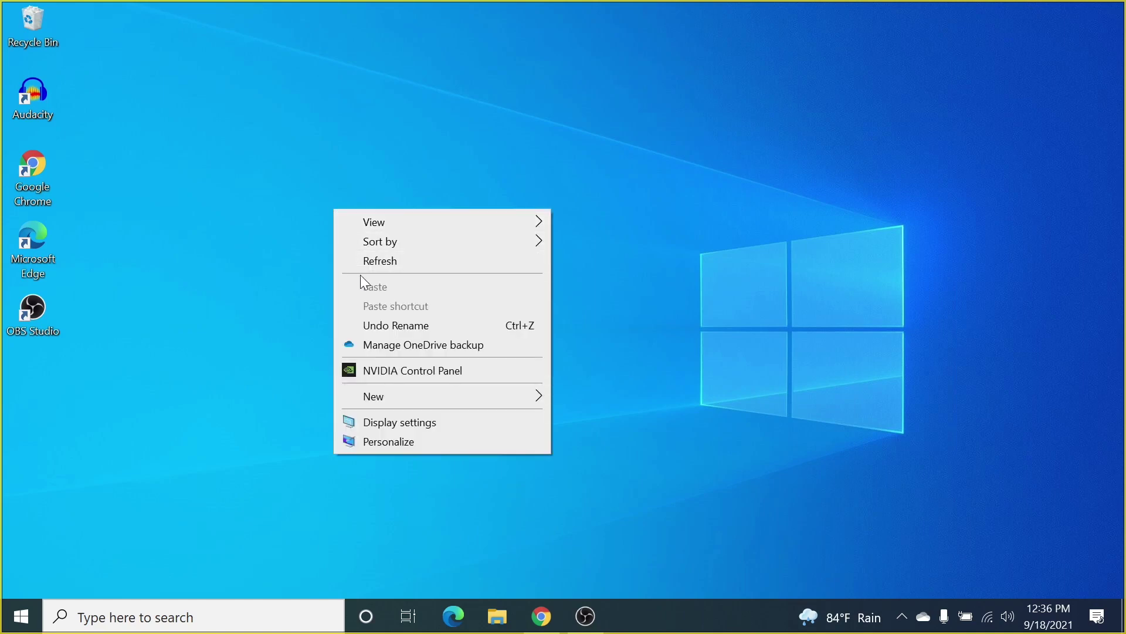
left_click(382, 261)
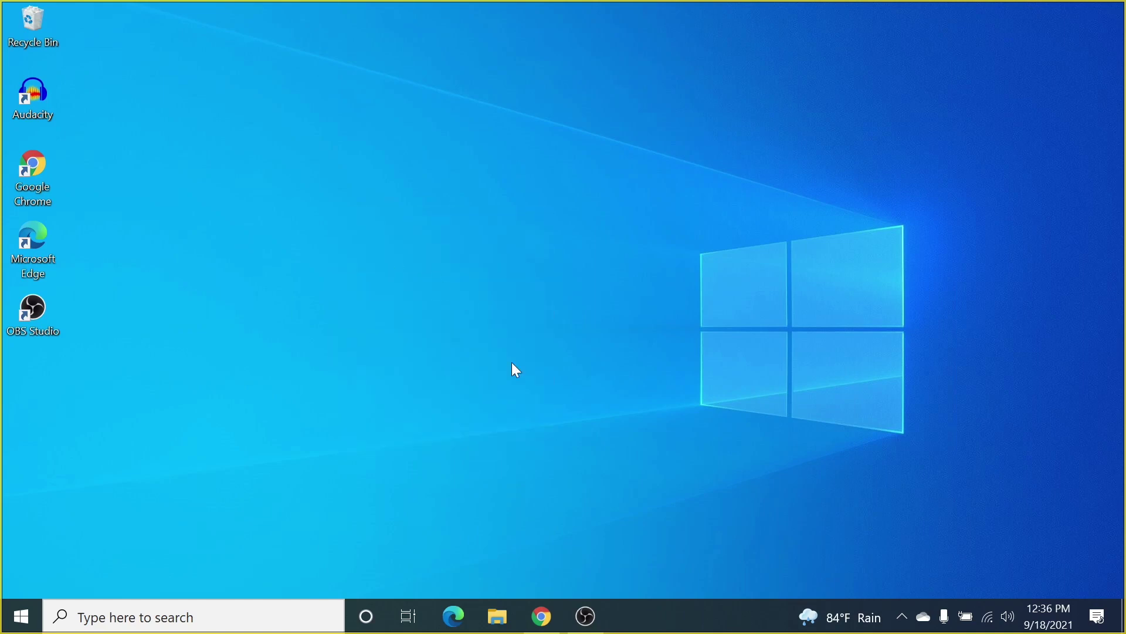
Browse File Explorer to This PC > Documents (F:) > OBS, then return to OBS Studio
left_click(493, 625)
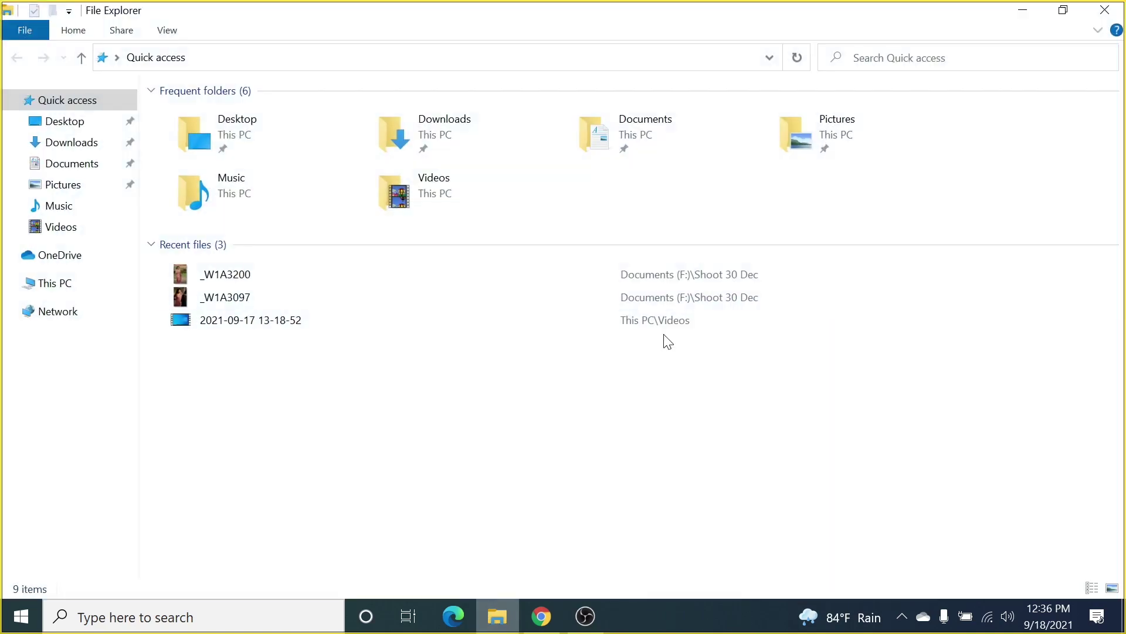
left_click(71, 142)
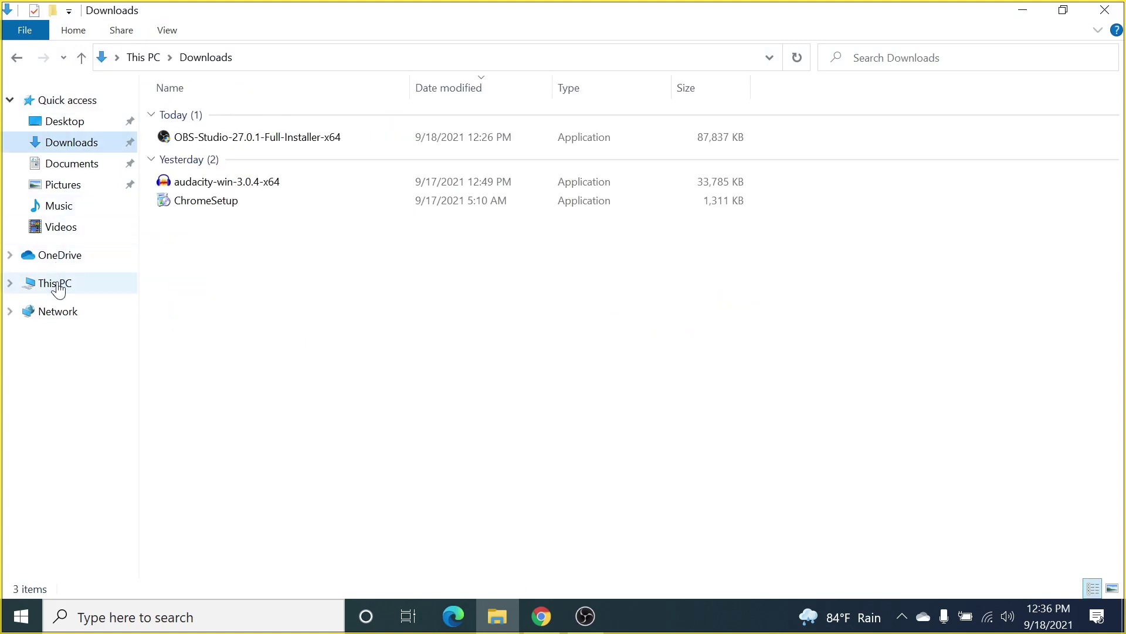
left_click(56, 283)
double_click(718, 254)
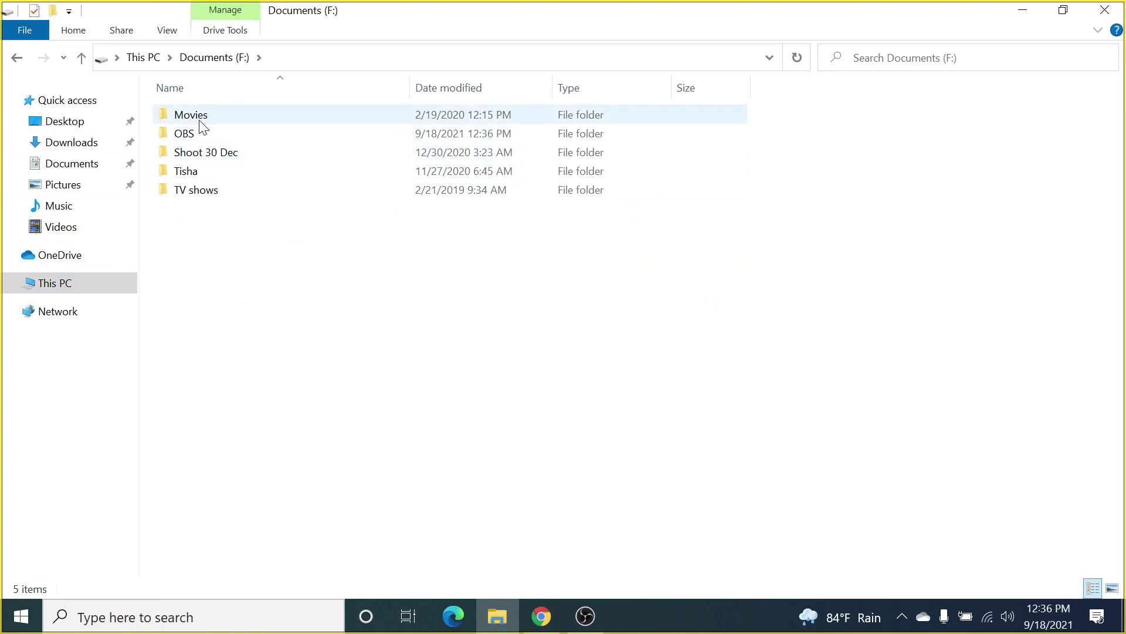
double_click(209, 132)
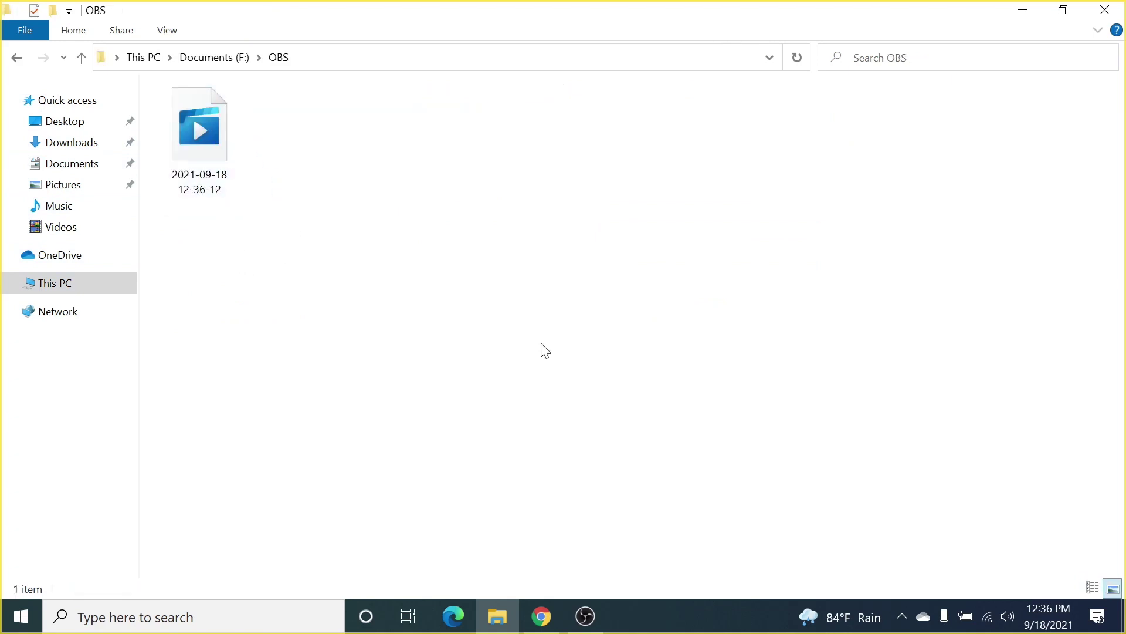
left_click(584, 613)
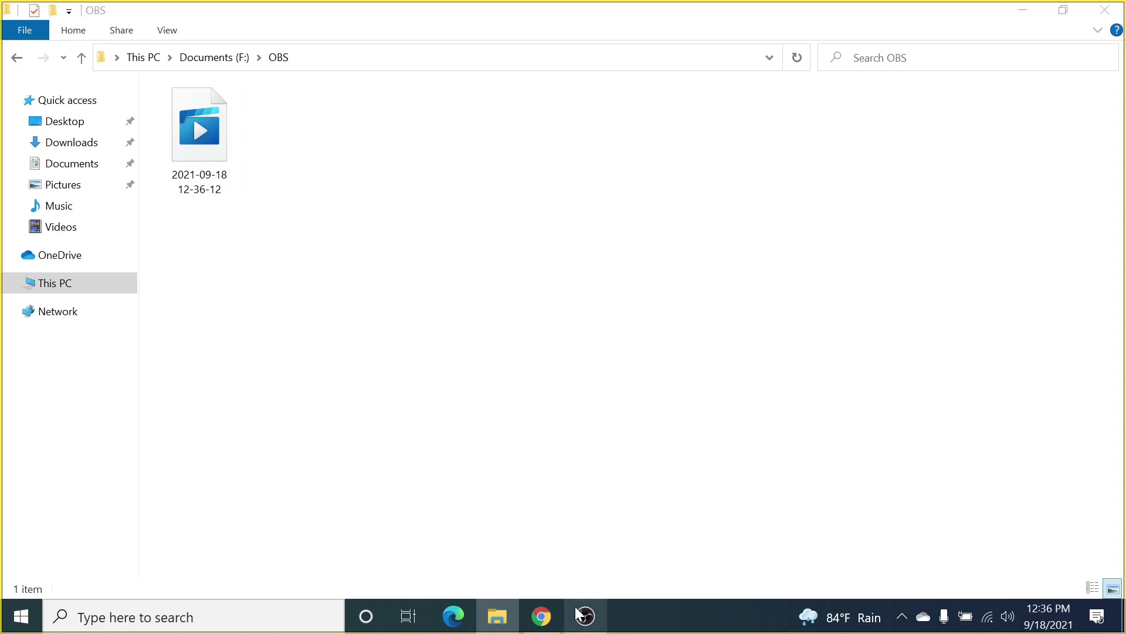
Stop the test recording and open its recordings folder maximized via File > Show Recordings
left_click(1048, 479)
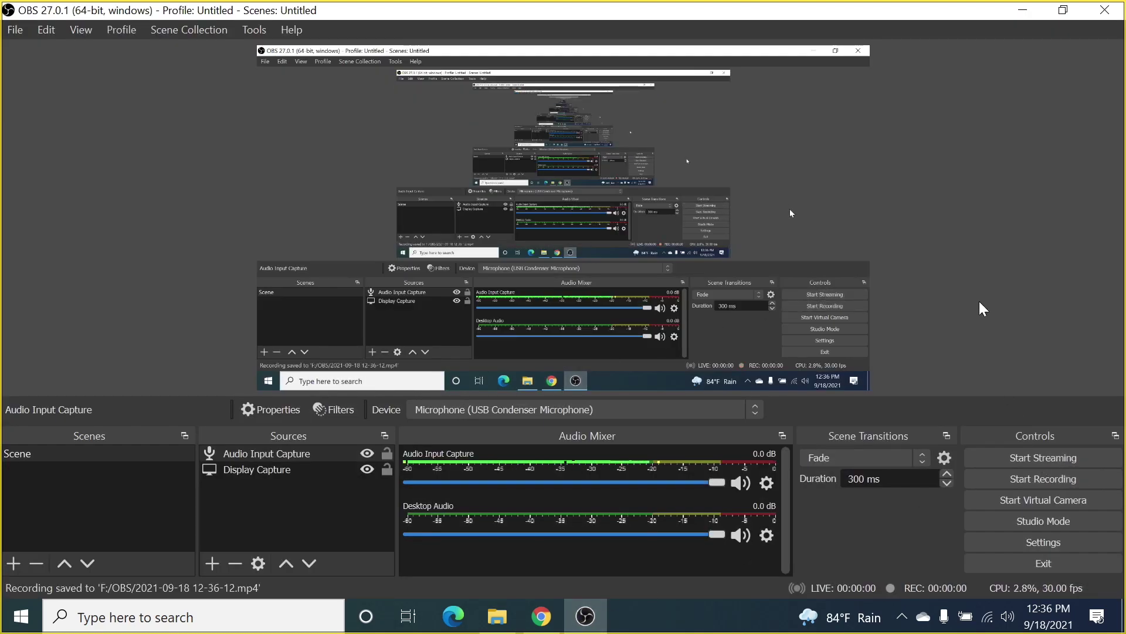
left_click(15, 29)
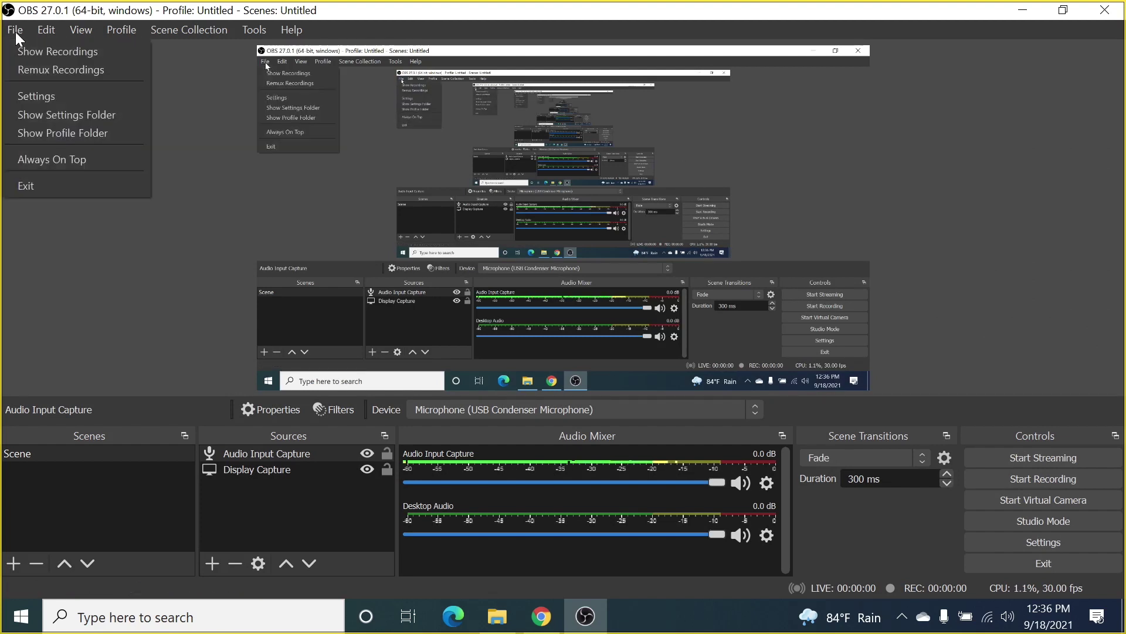
left_click(30, 55)
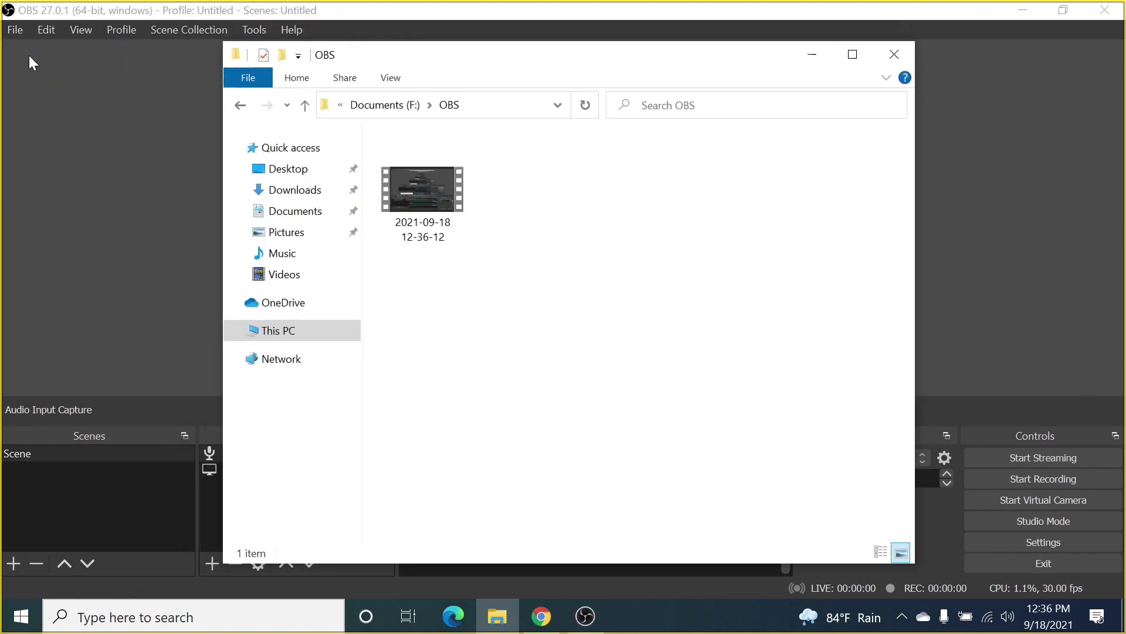
left_click(855, 57)
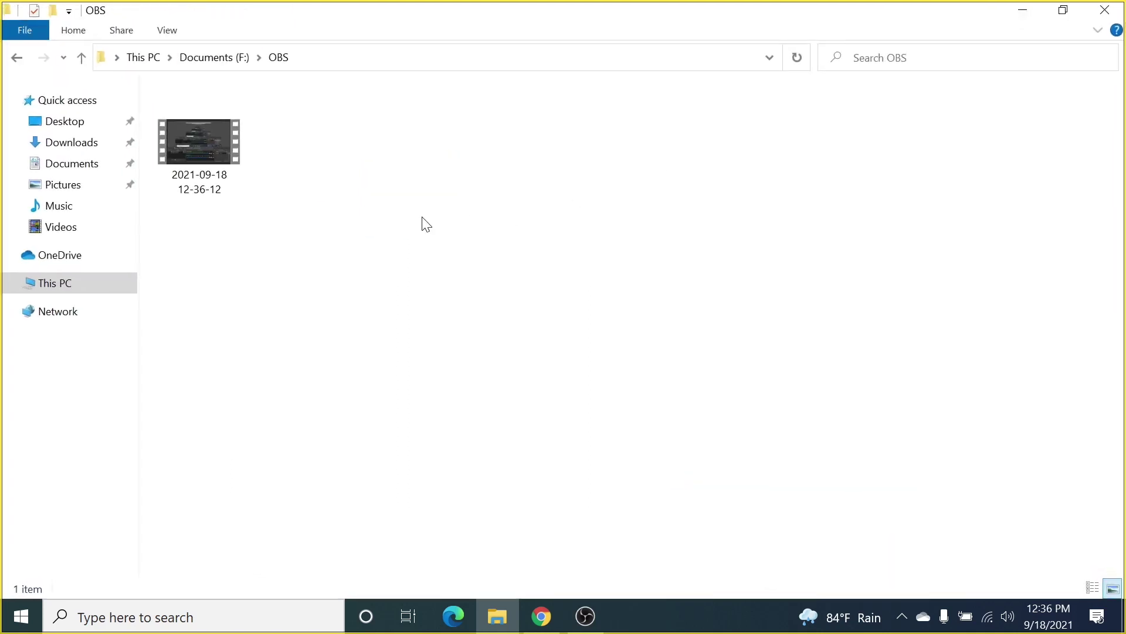
double_click(211, 139)
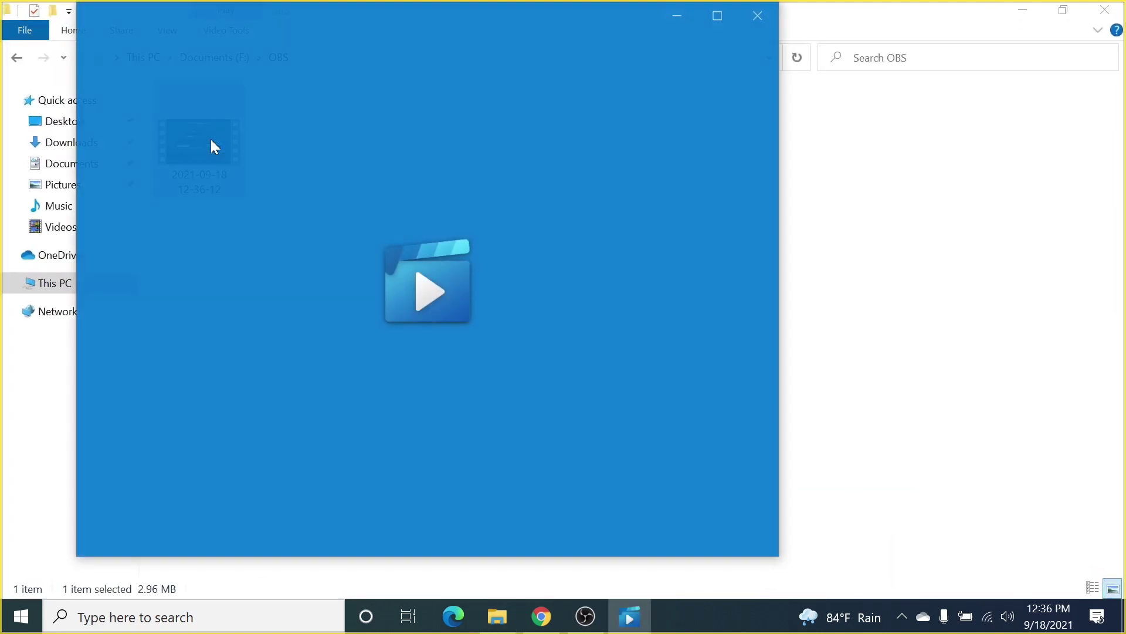